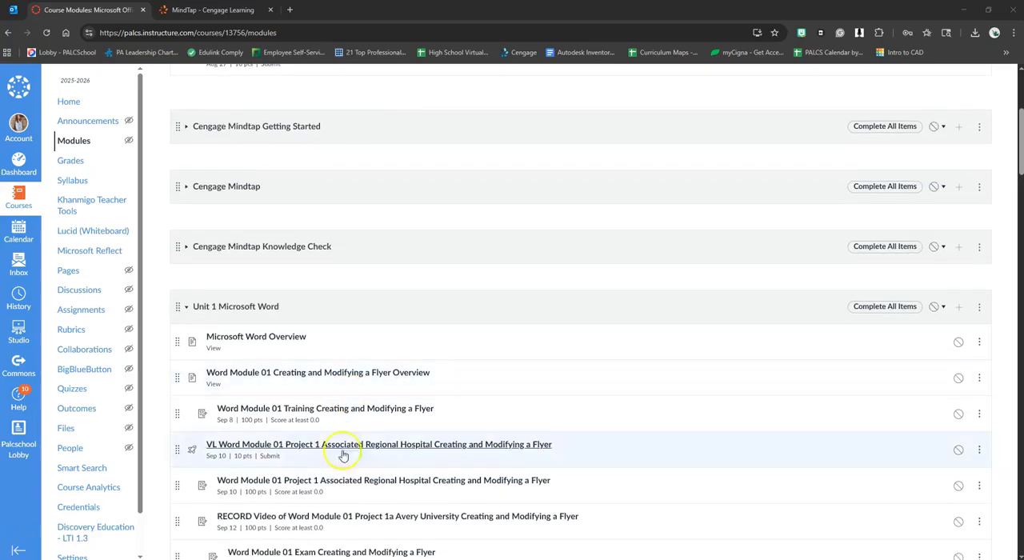
Step: Open the Word Module 01 Project 1 flyer assignment for Associated Regional Hospital and download all its project files
left_click(279, 485)
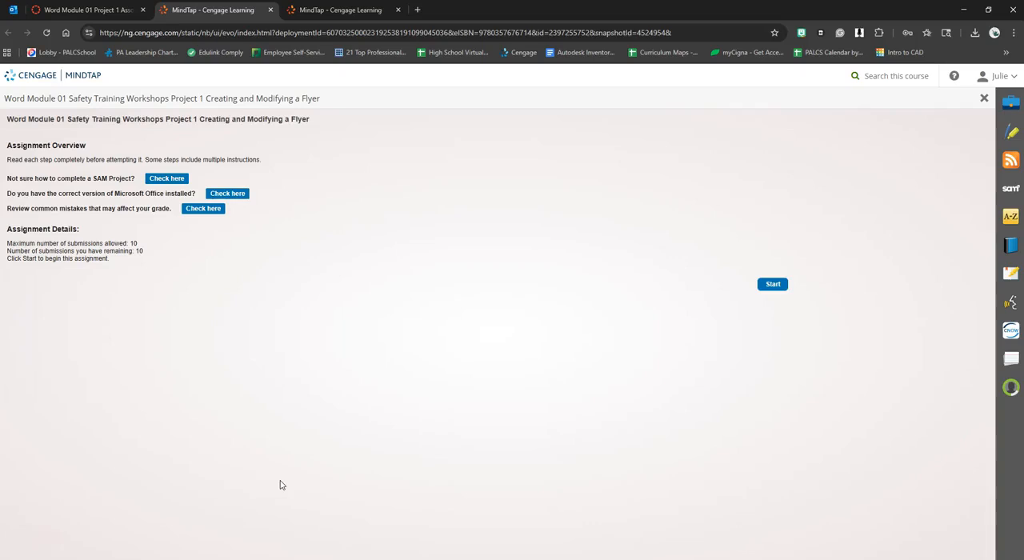
left_click(770, 285)
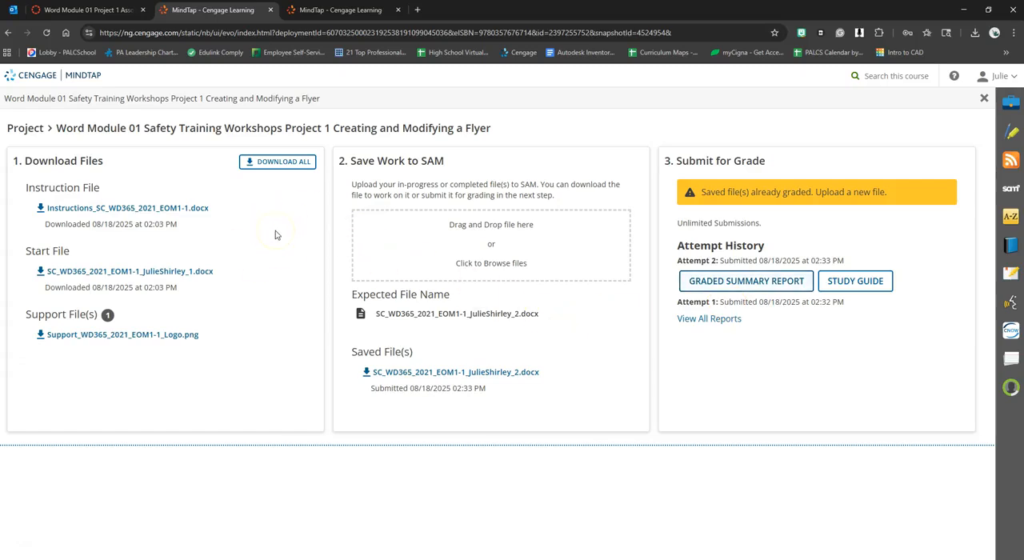
left_click(271, 166)
left_click(285, 161)
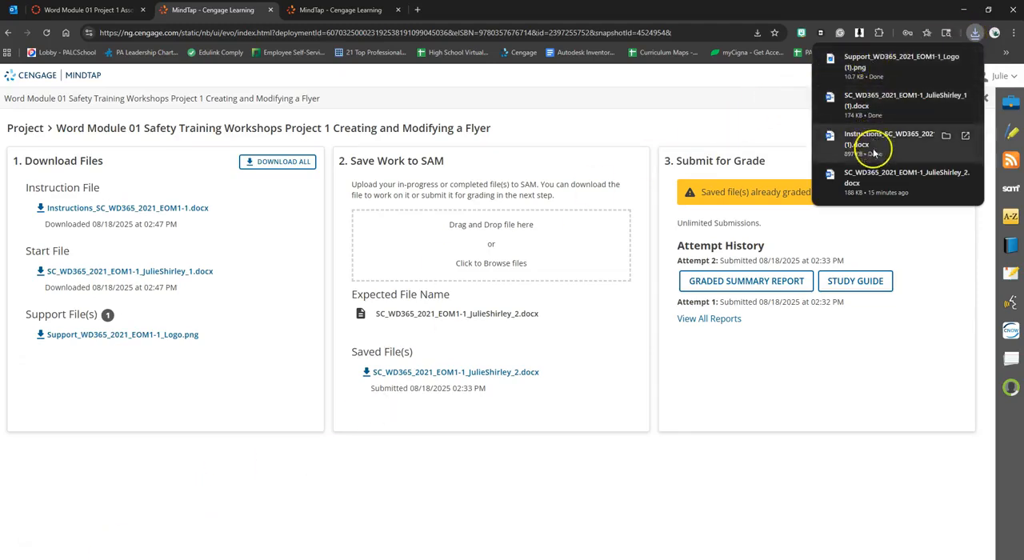
Step: View the downloaded Associated logo support picture and close it again
left_click(864, 67)
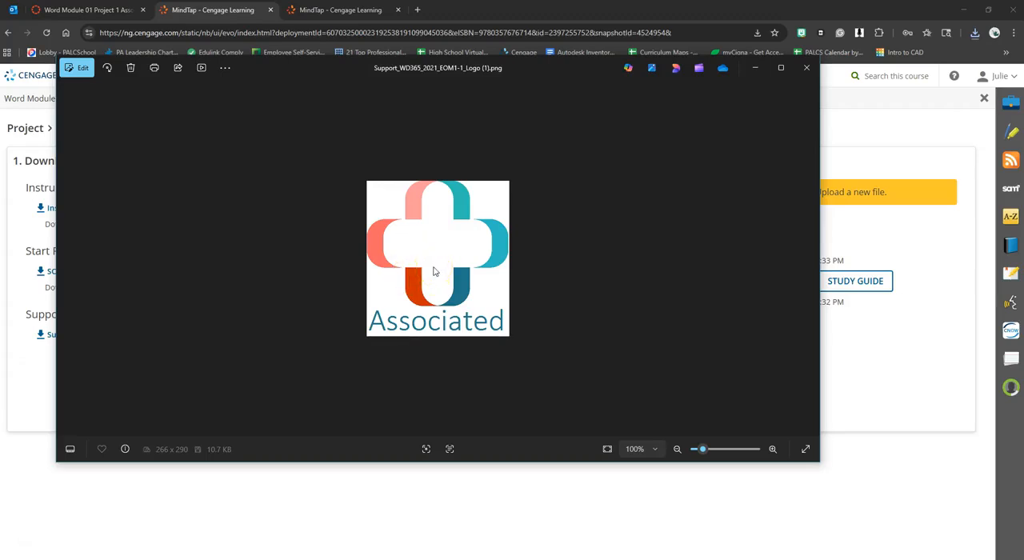
left_click(806, 69)
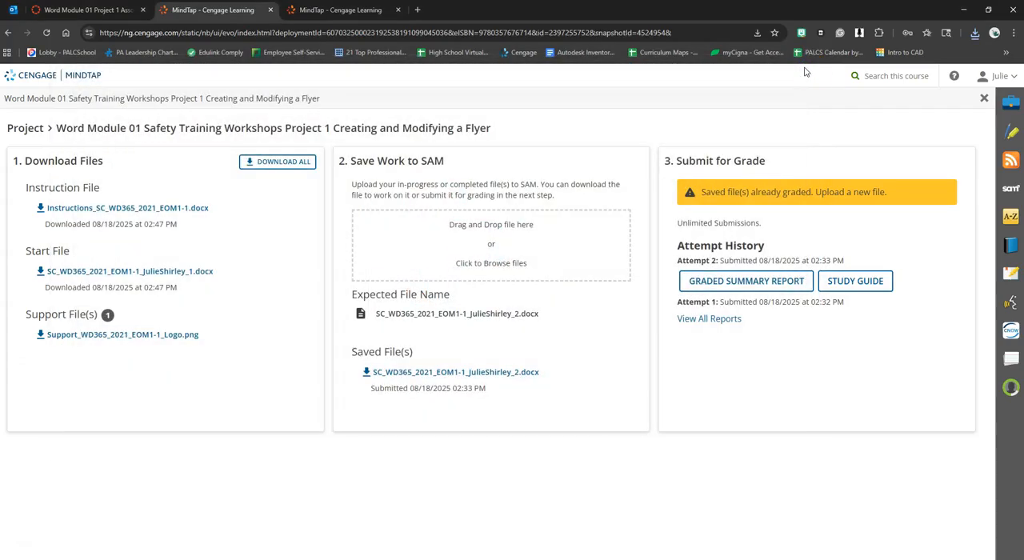
Step: Close the finished flyer document, open the downloaded start file ending in _1 (1) with editing enabled, and look it over
left_click(975, 33)
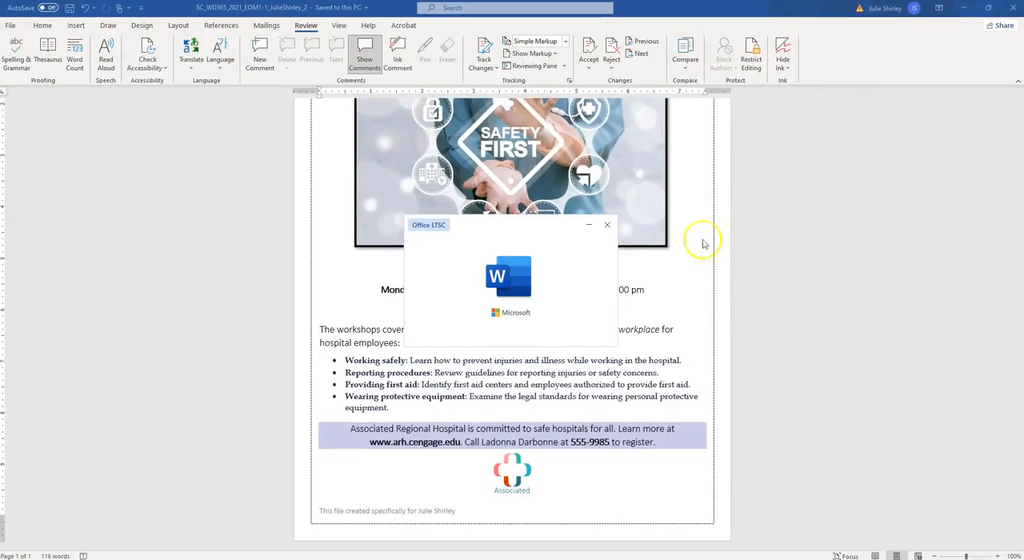
left_click(1016, 10)
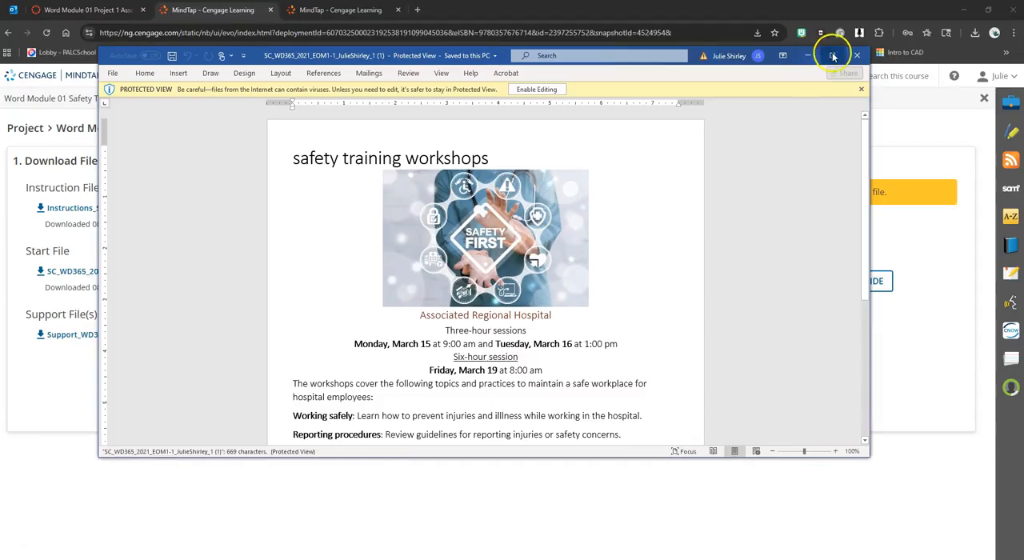
left_click(833, 55)
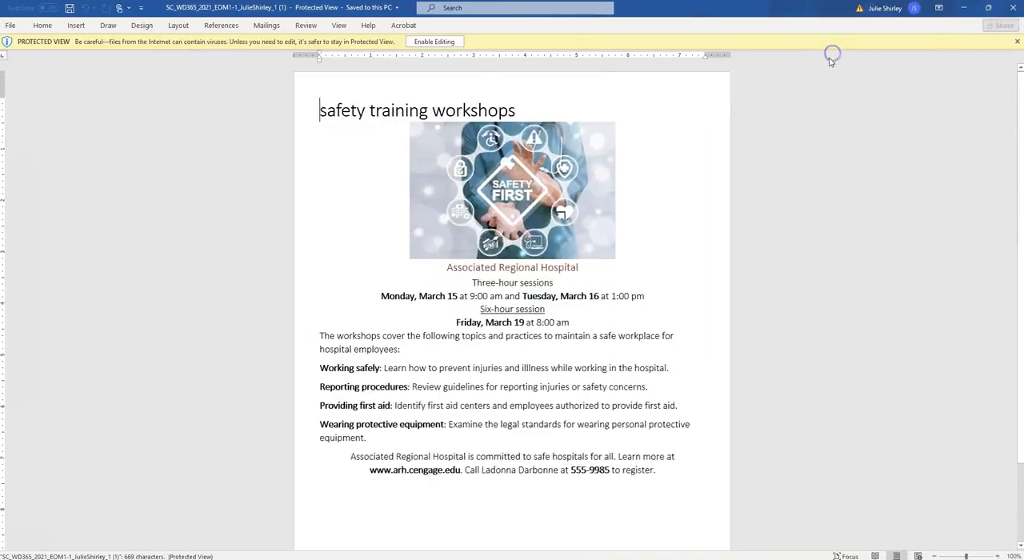
left_click(436, 42)
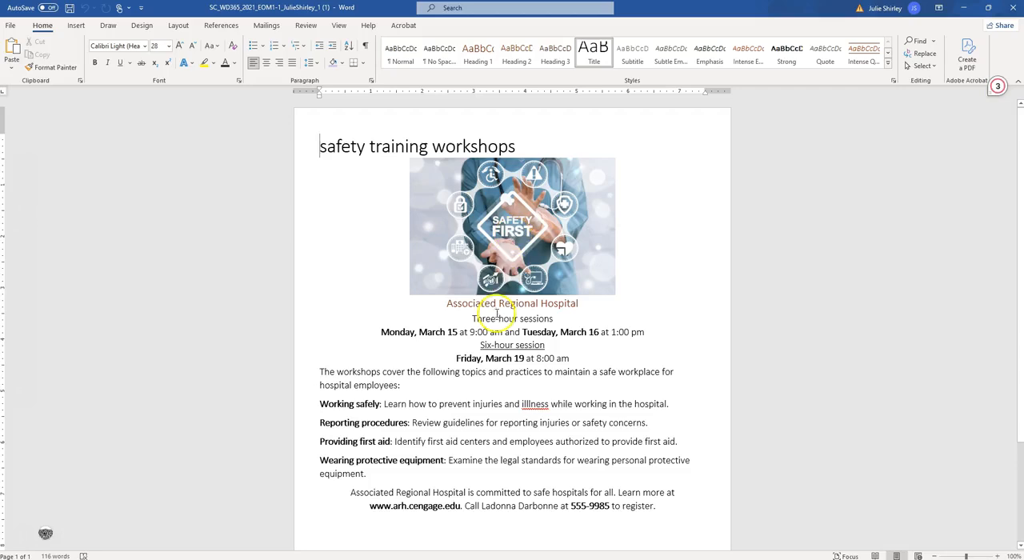
scroll(472, 292, "down", 3)
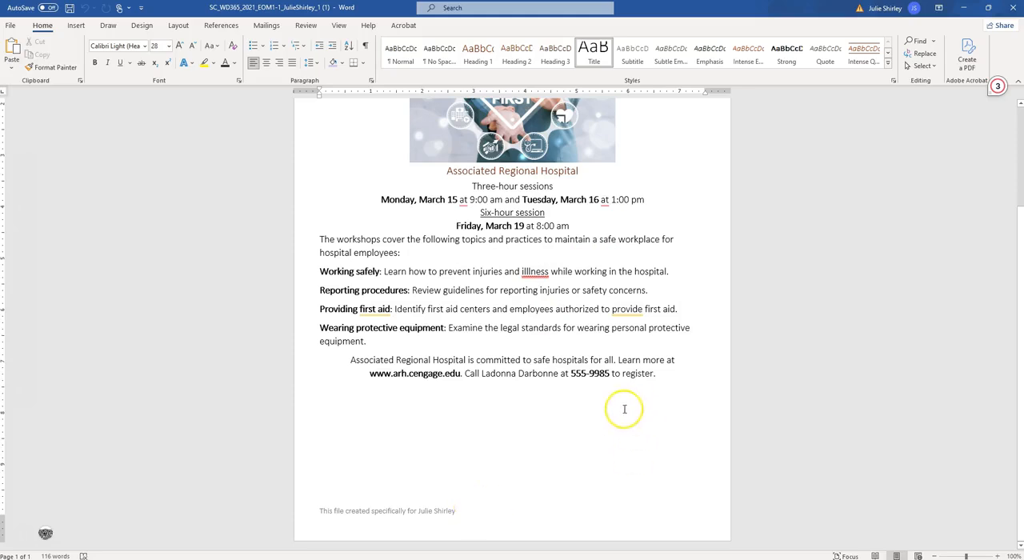
scroll(624, 409, "up", 3)
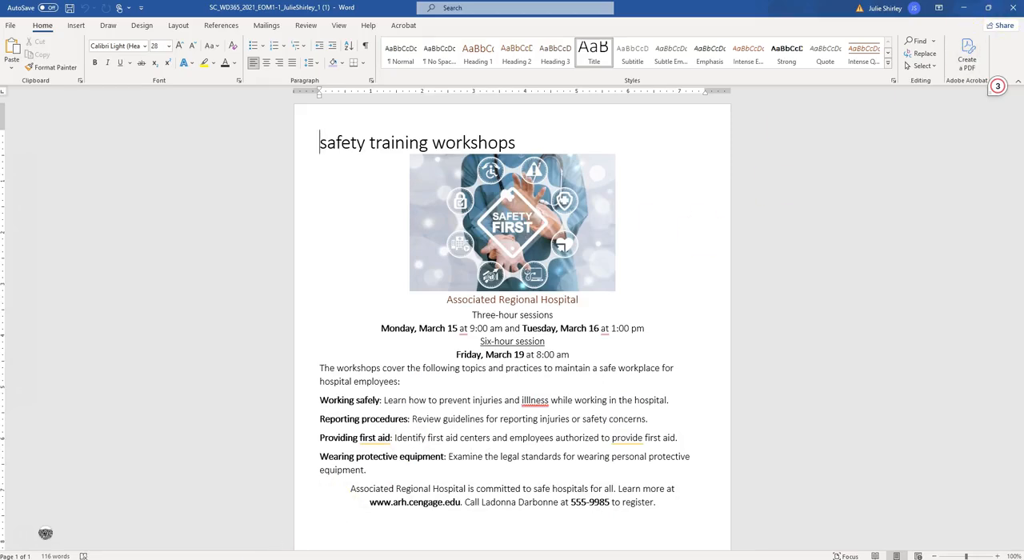
Step: Open the downloaded instructions document Instructions_SC_WD365_2021_EOM1-1 (1) and read through its getting-started notes and project steps
key("alt+Tab")
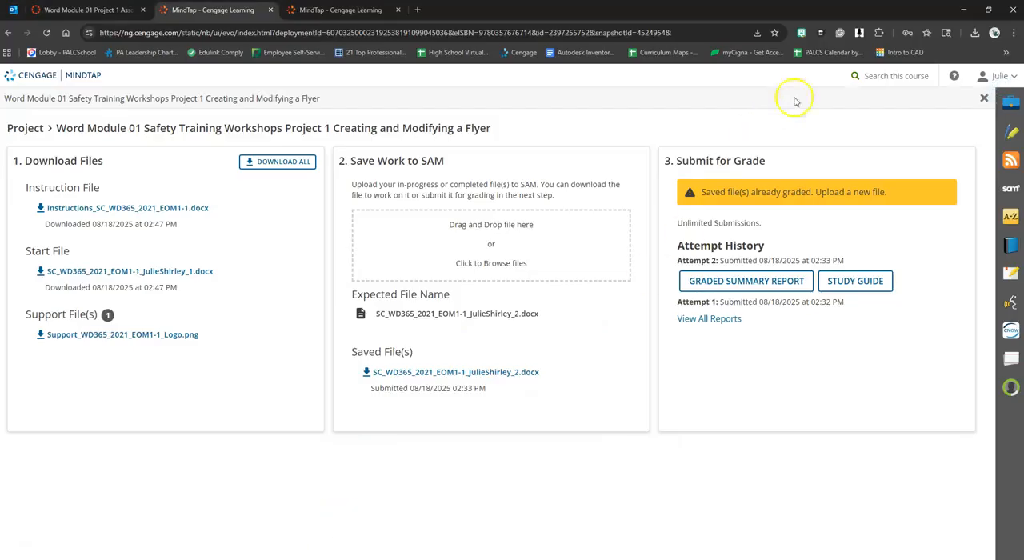
left_click(974, 32)
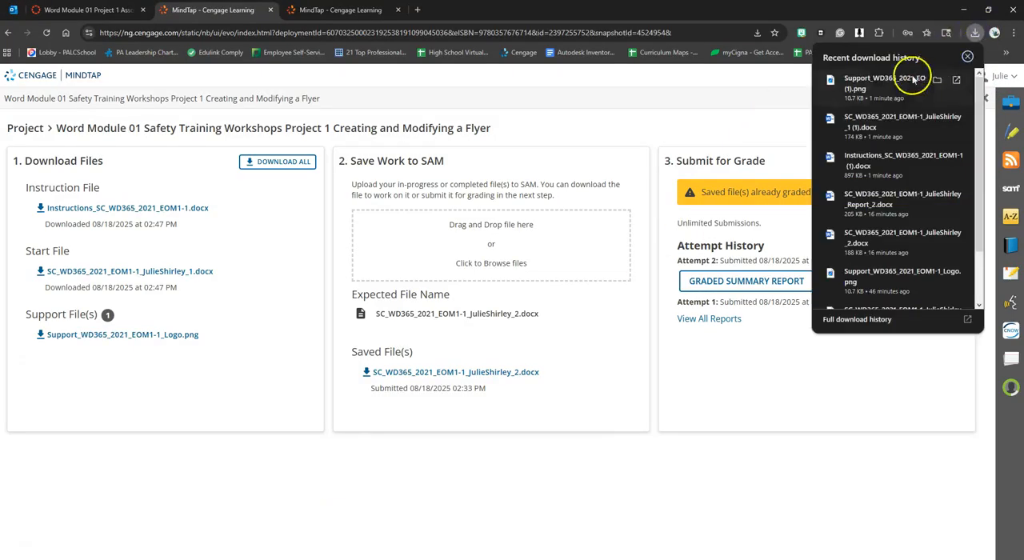
left_click(864, 164)
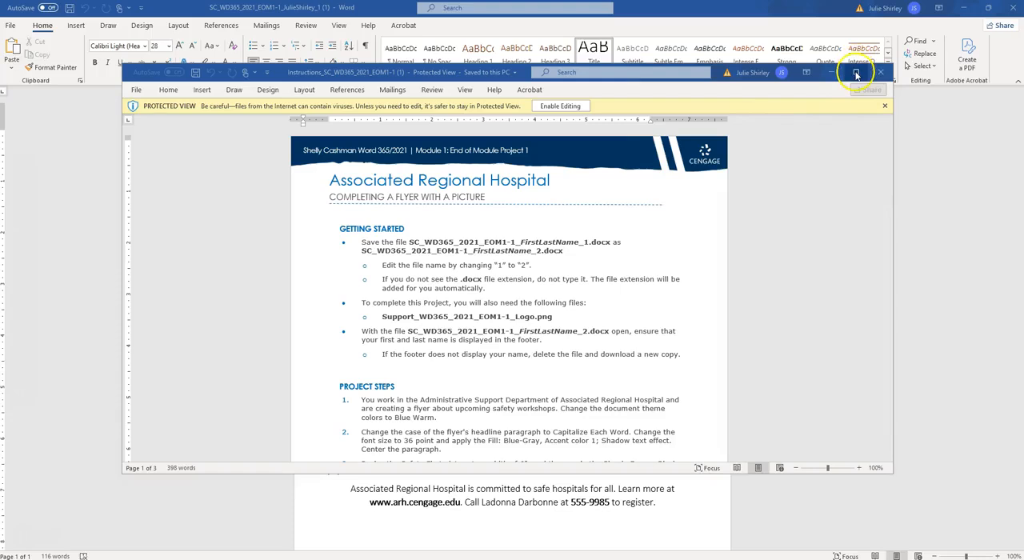
left_click(856, 74)
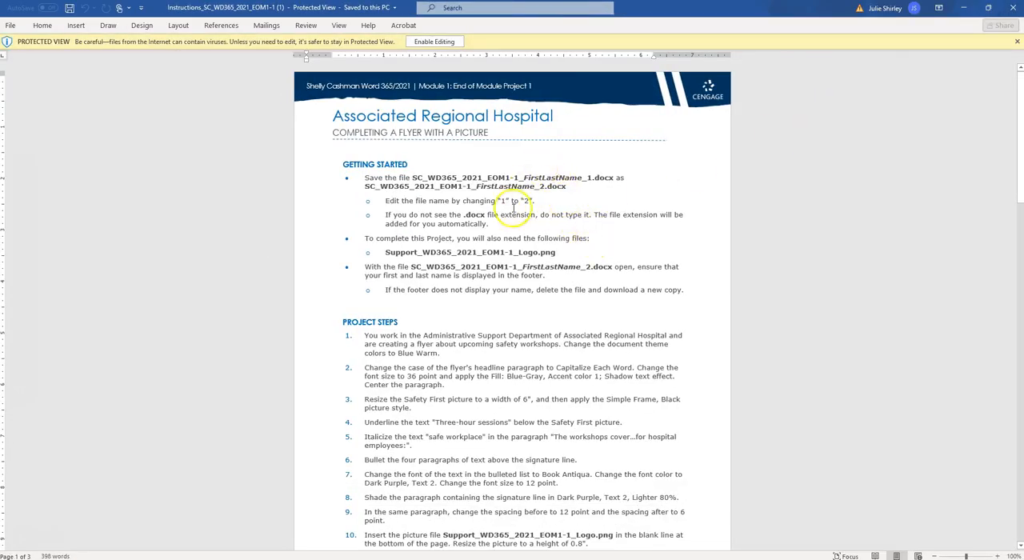
scroll(400, 324, "down", 2)
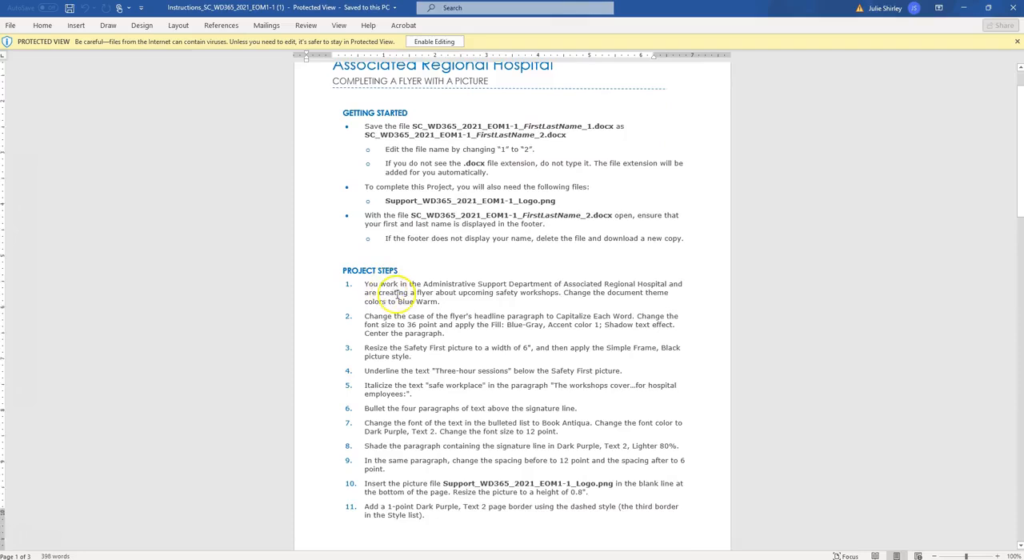
scroll(396, 295, "down", 5)
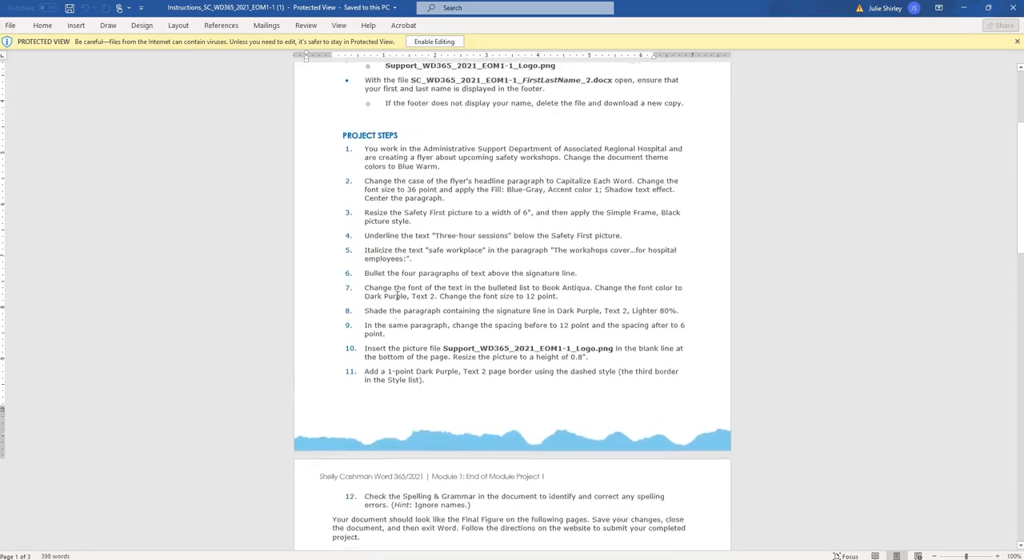
scroll(396, 294, "up", 1)
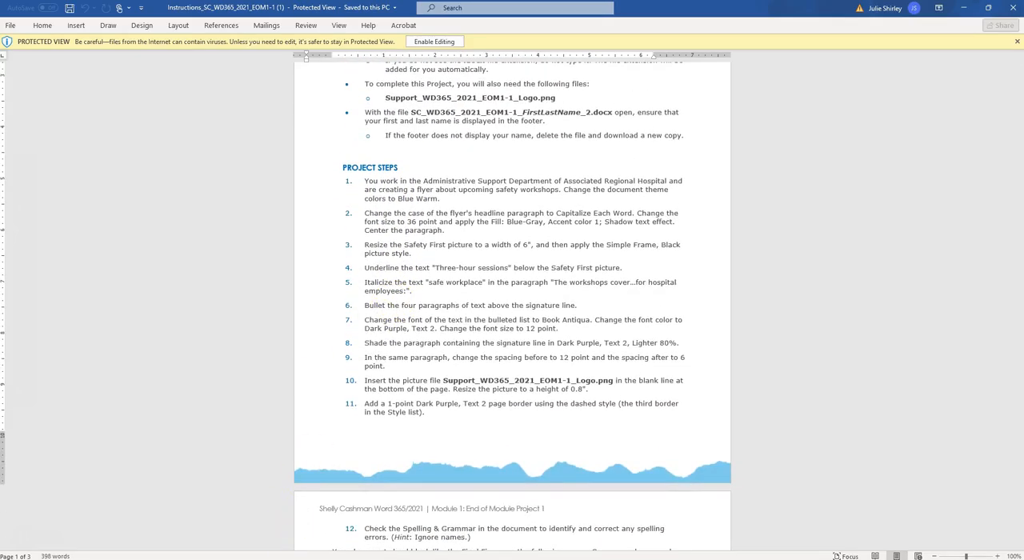
scroll(484, 184, "up", 2)
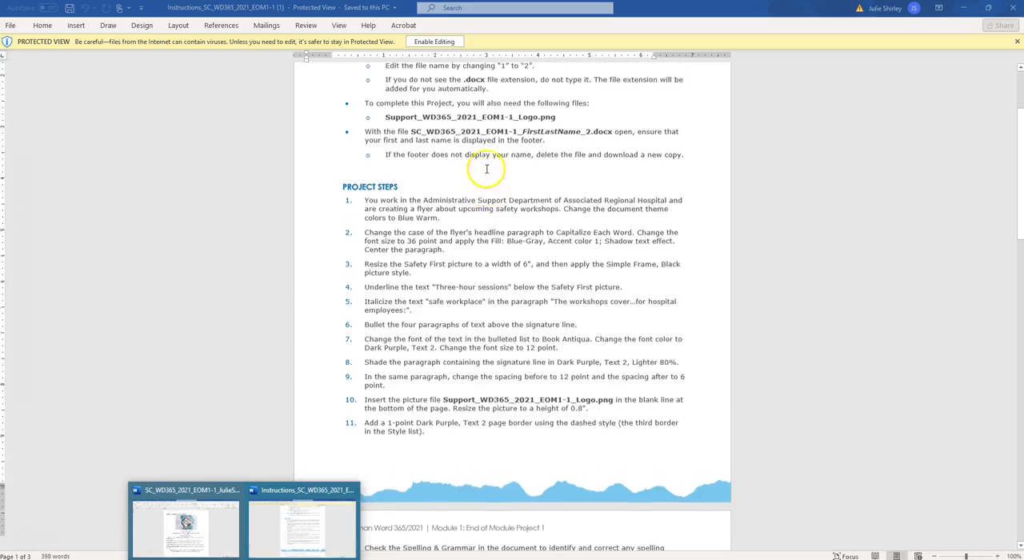
scroll(482, 205, "up", 3)
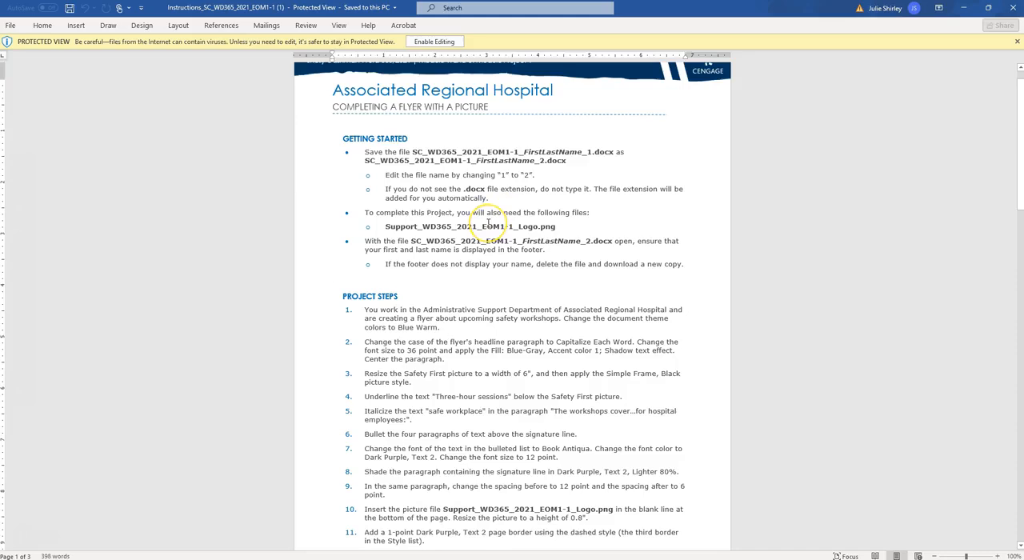
scroll(488, 225, "down", 5)
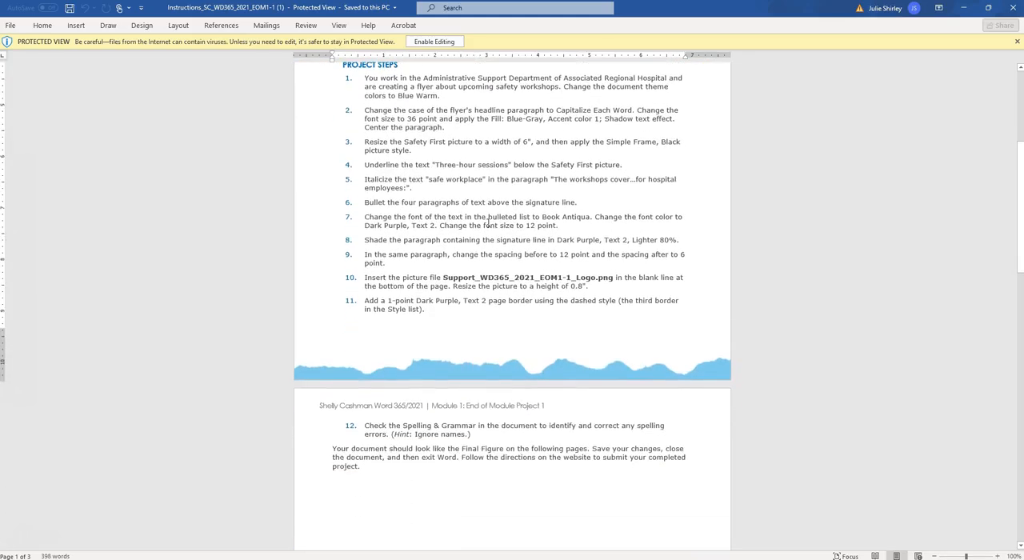
Step: Return to the safety training workshops start document and begin saving a copy of it in the Desktop folder
mouse_move(178, 557)
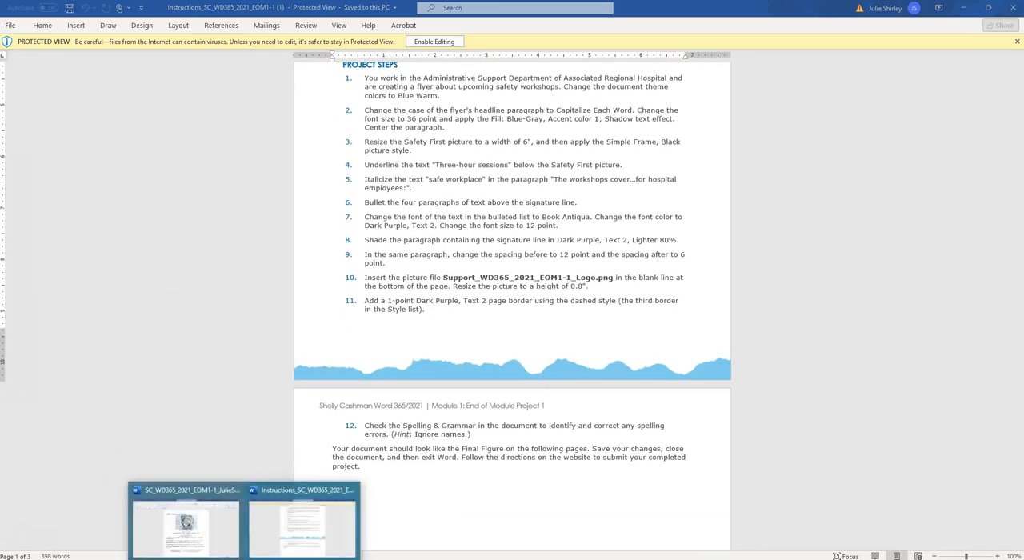
left_click(214, 543)
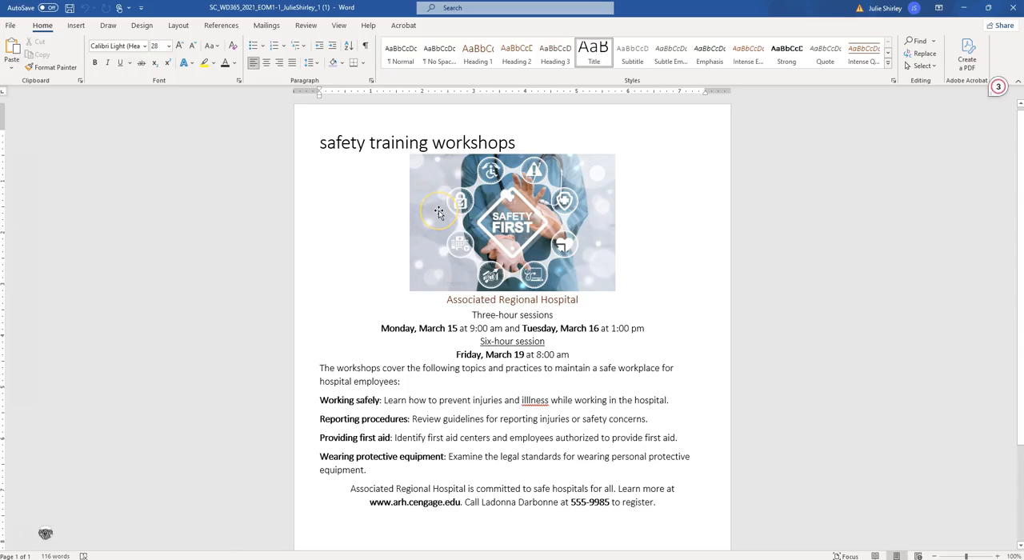
left_click(11, 25)
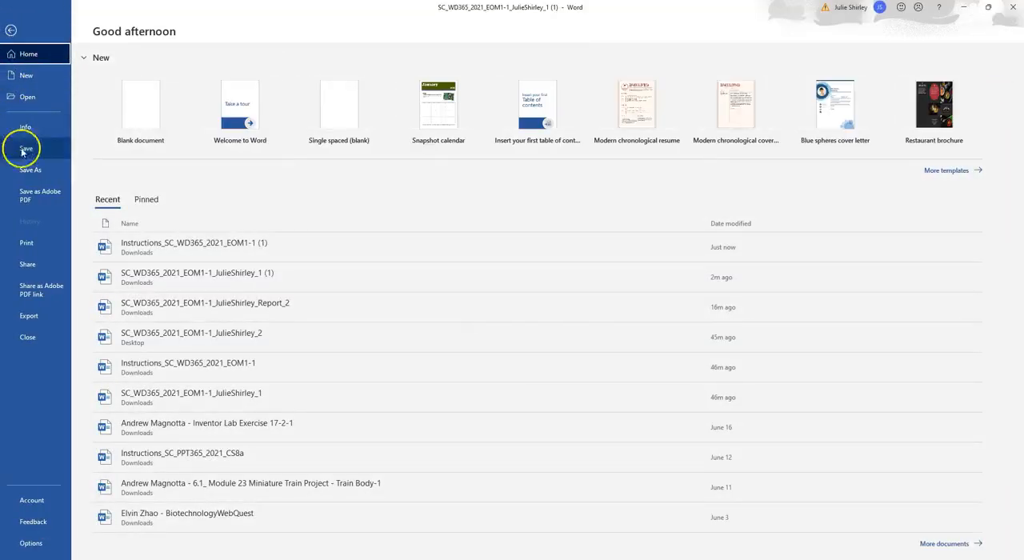
left_click(35, 171)
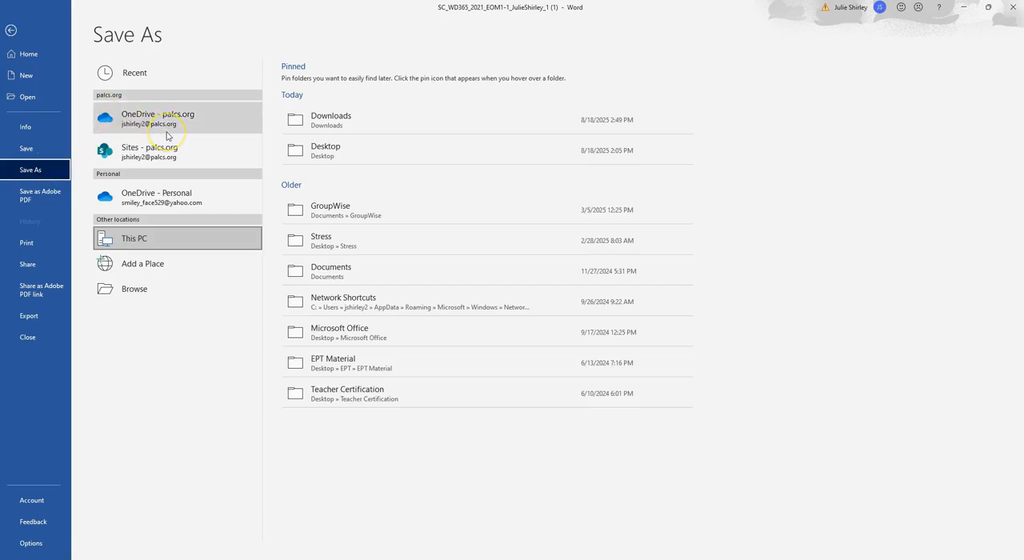
left_click(331, 154)
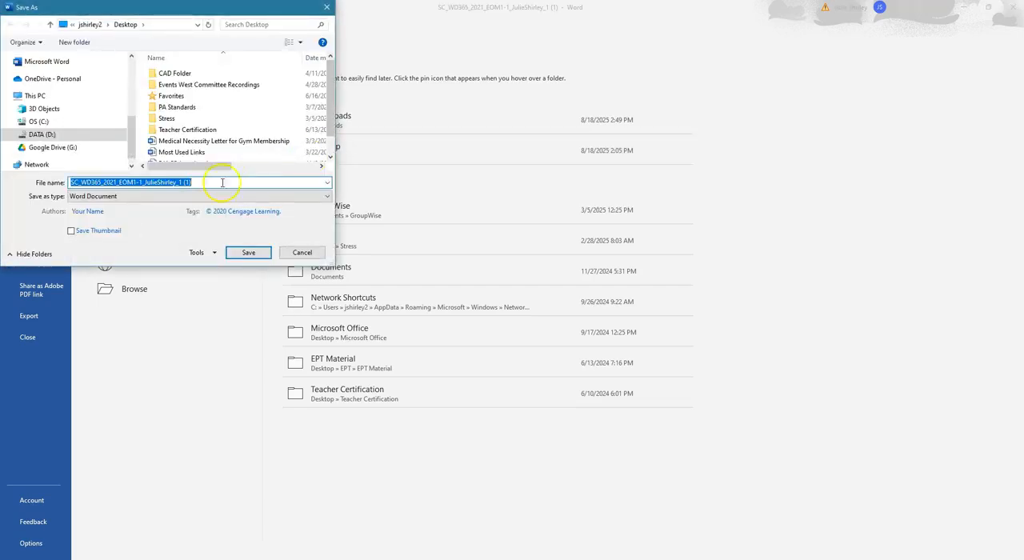
Step: Change the copy's file name so it ends in _2, without the (1) suffix or the .docx extension
left_click(193, 182)
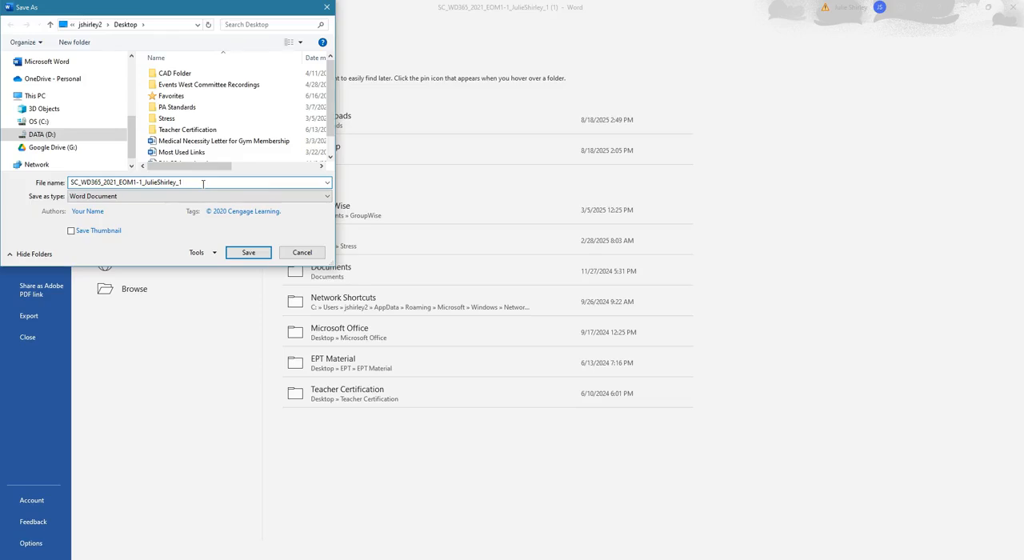
key("BackSpace")
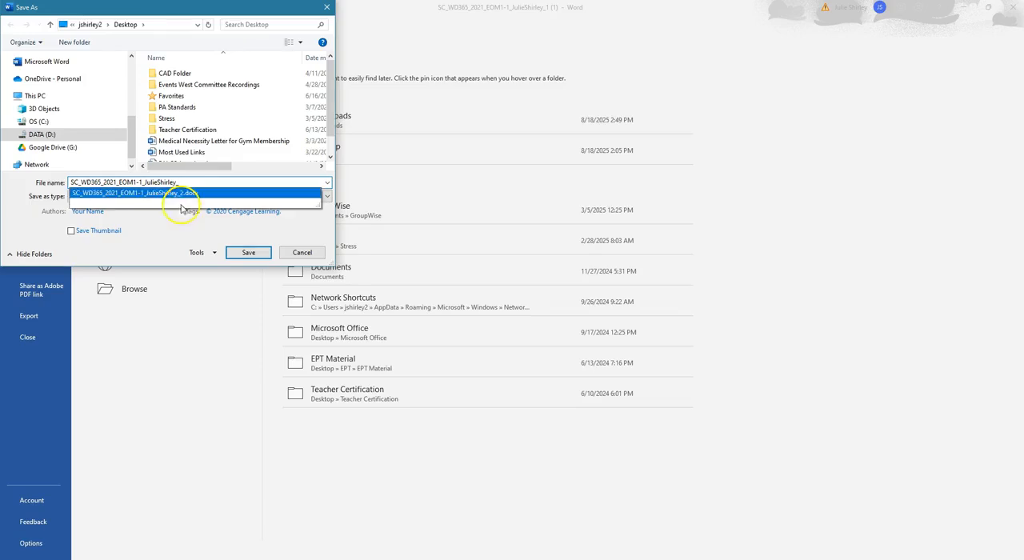
left_click(184, 194)
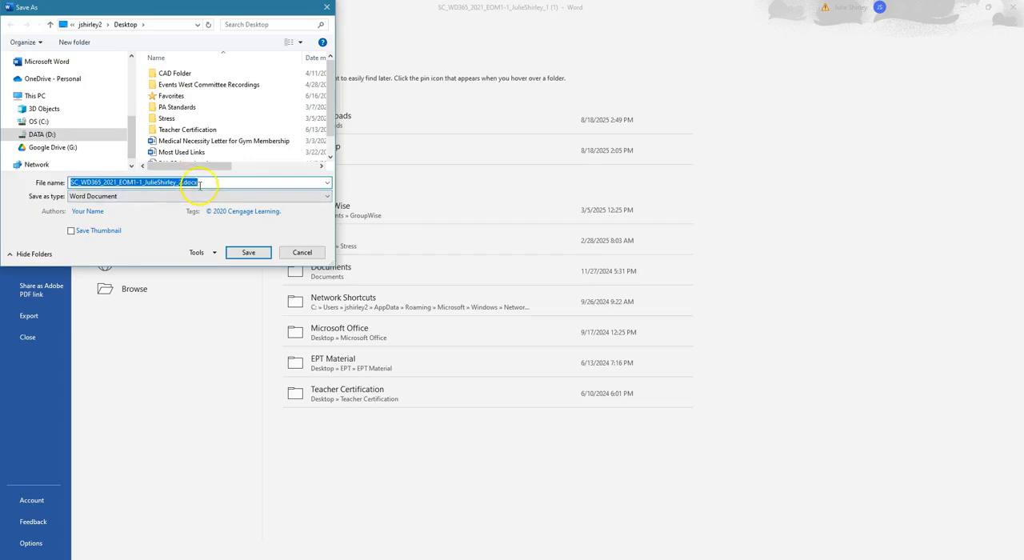
left_click(200, 183)
key("BackSpace")
key("BackSpace")
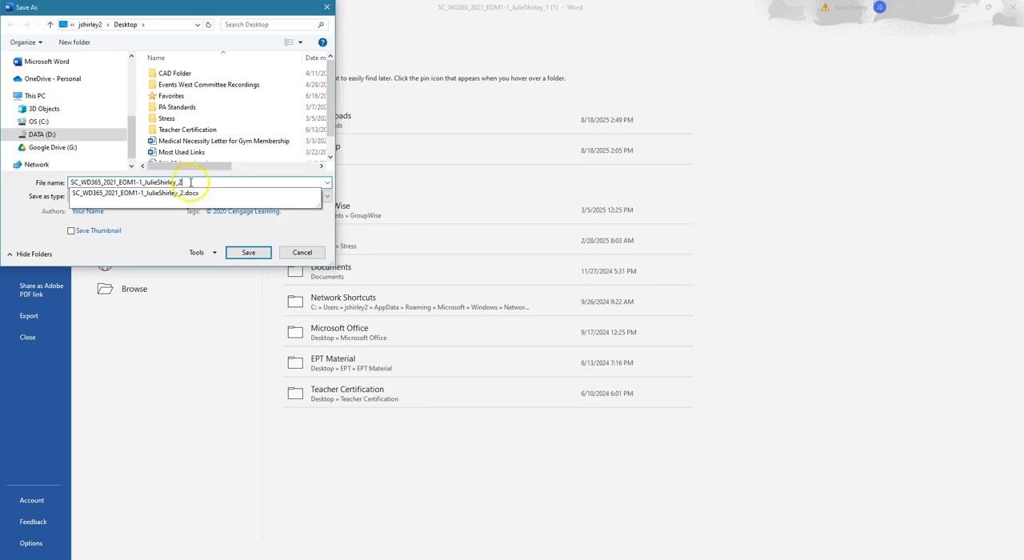
key("BackSpace")
type("1")
left_click(248, 184)
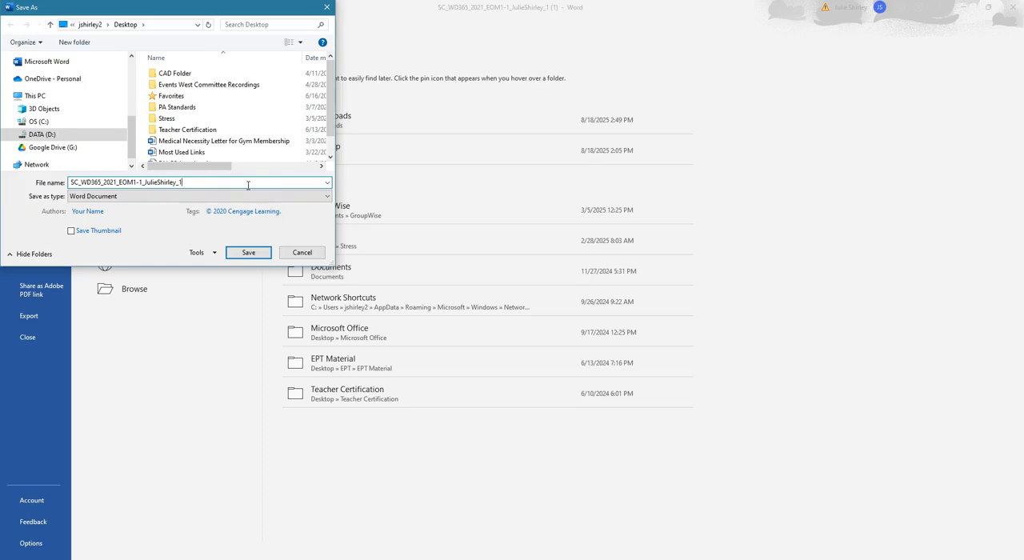
key("BackSpace")
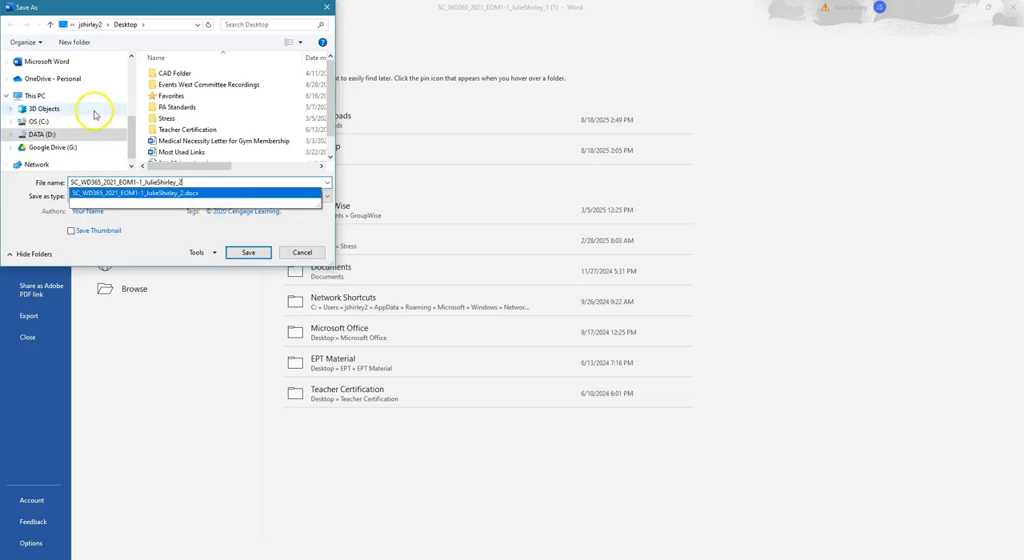
Step: Choose the Desktop folder as the location and save the renamed _2 copy there as a Word document
scroll(94, 115, "up", 5)
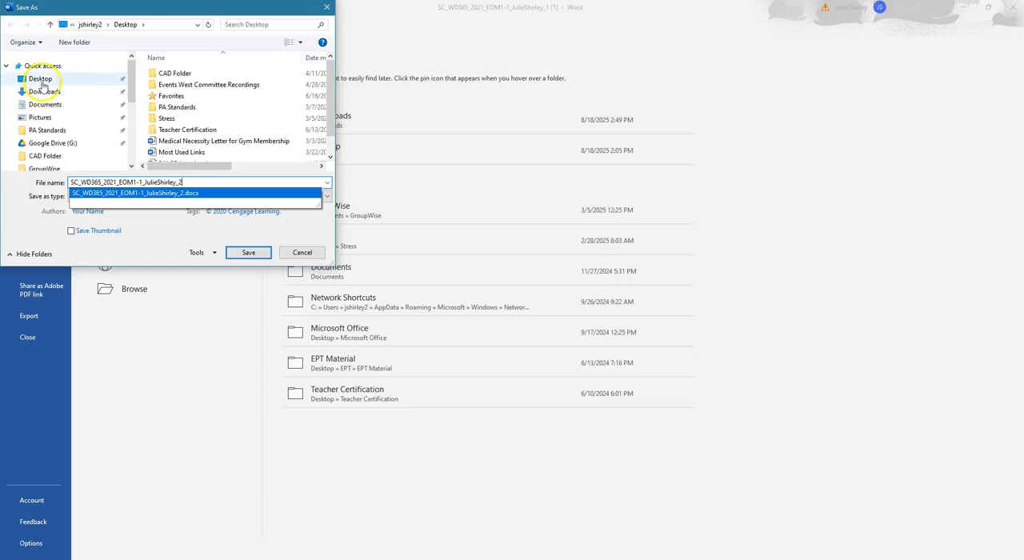
left_click(41, 83)
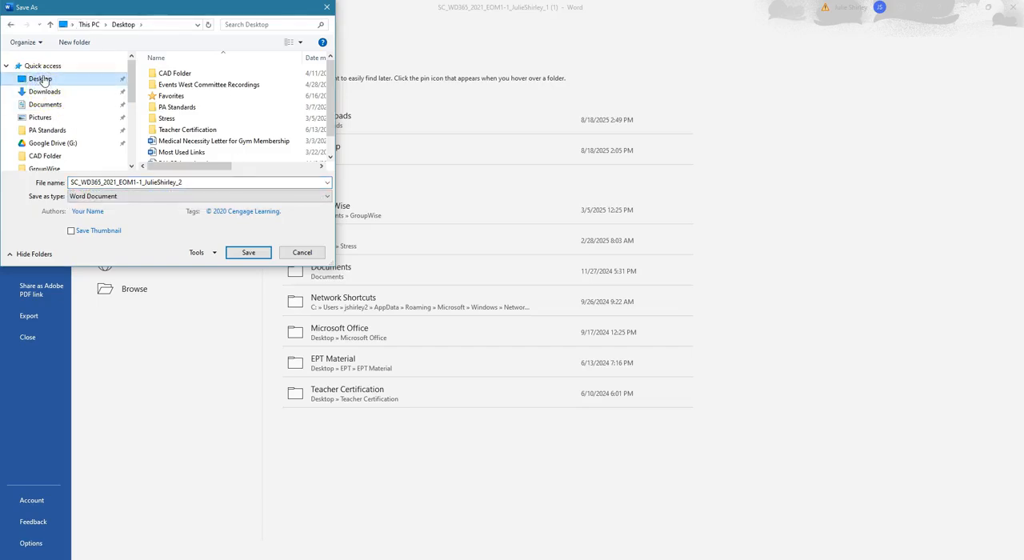
left_click(253, 253)
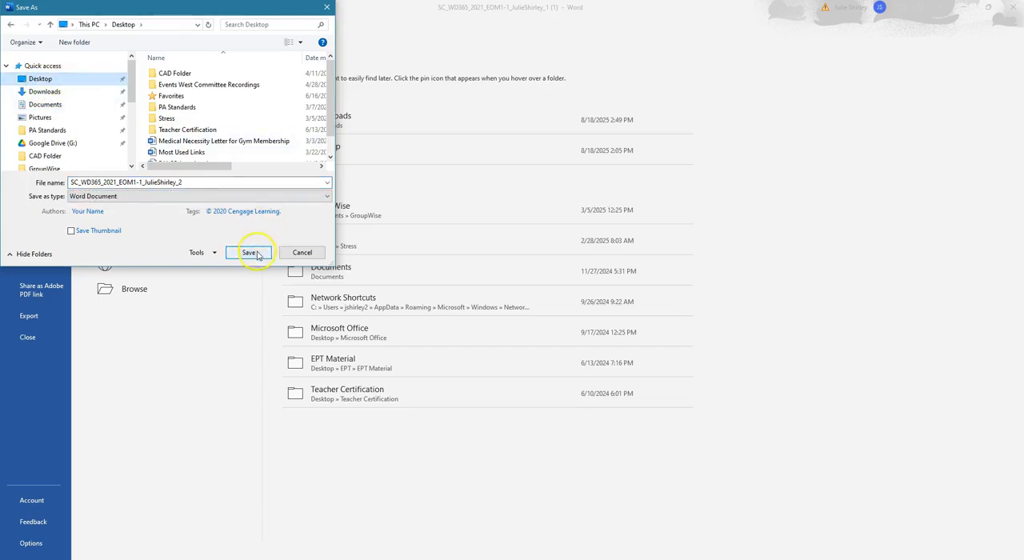
left_click(506, 316)
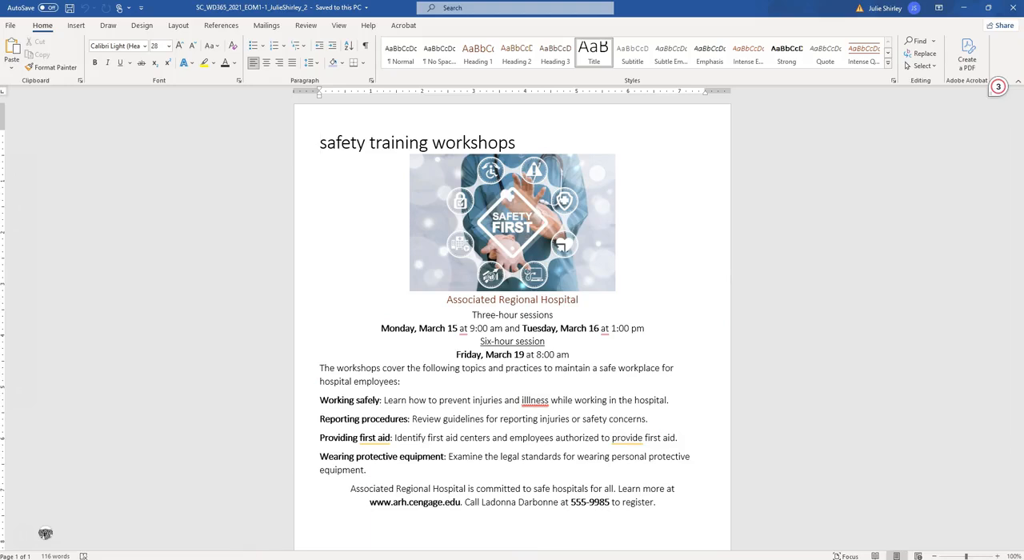
Step: Check project step 1 in the instructions document, and change the flyer's theme colors to Blue Warm
mouse_move(244, 559)
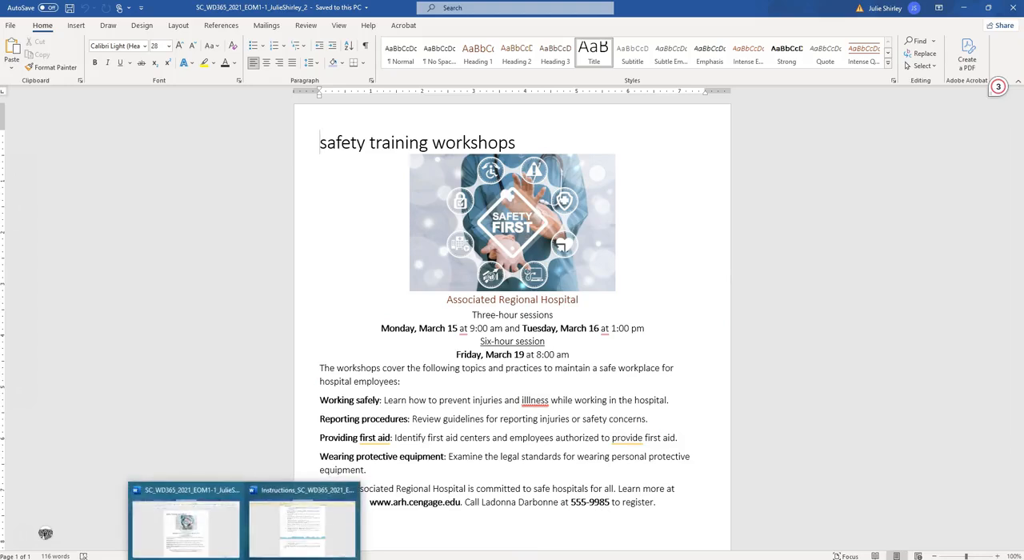
left_click(277, 541)
scroll(507, 273, "up", 1)
left_click(505, 274)
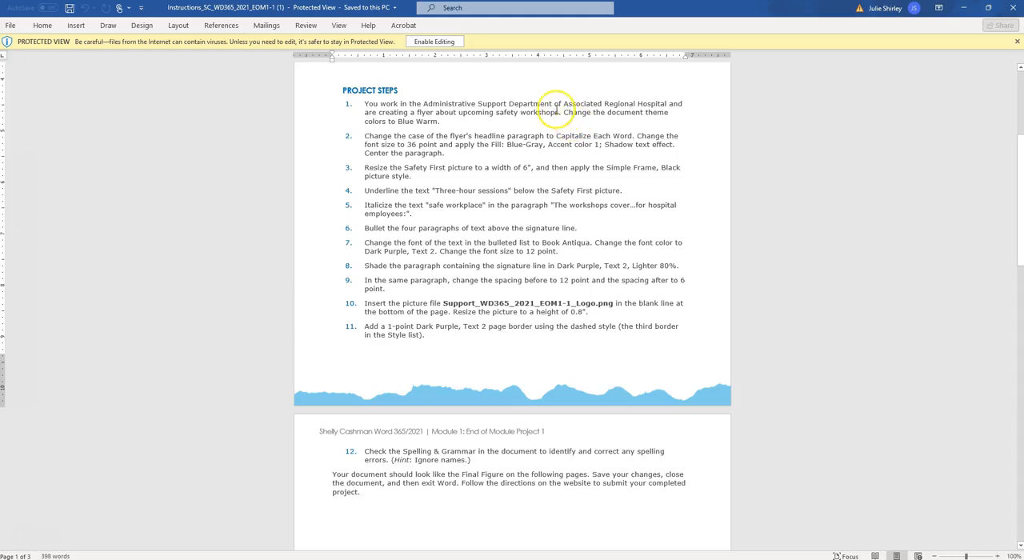
left_click(585, 116, "ctrl")
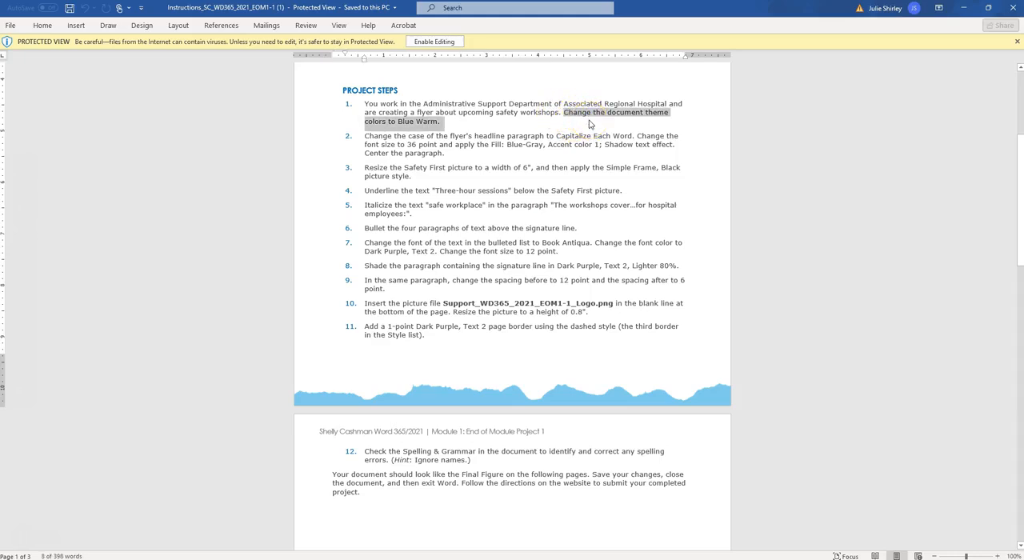
mouse_move(243, 559)
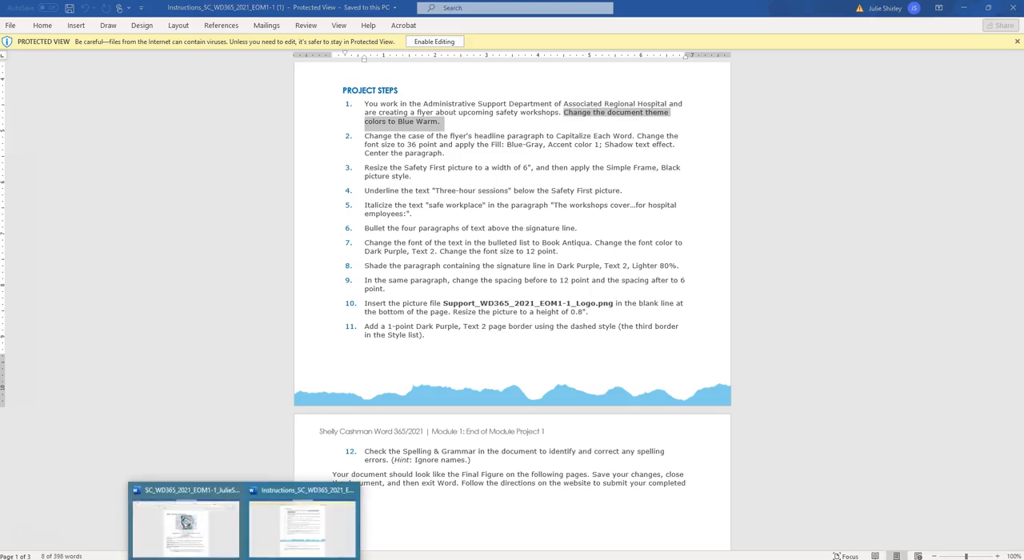
left_click(213, 542)
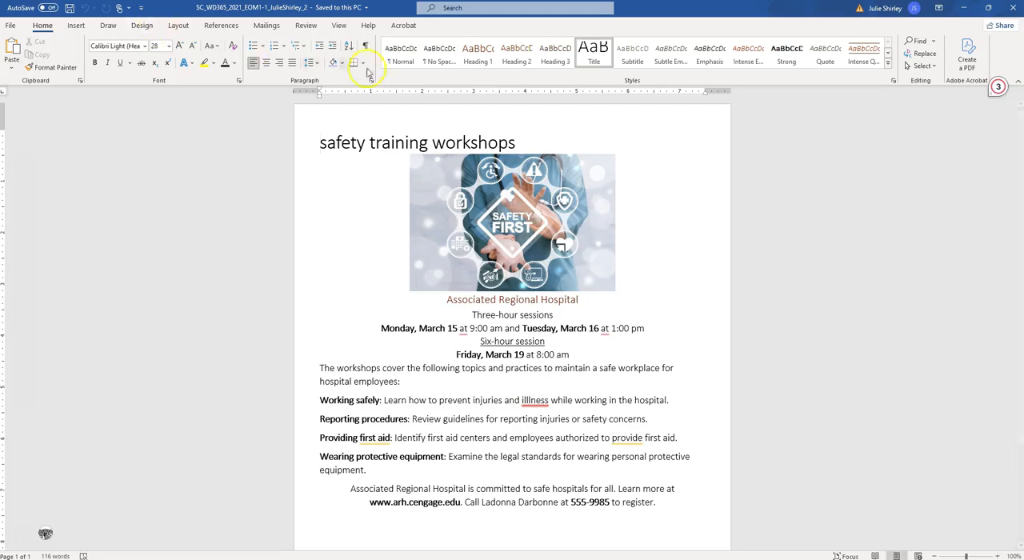
left_click(142, 25)
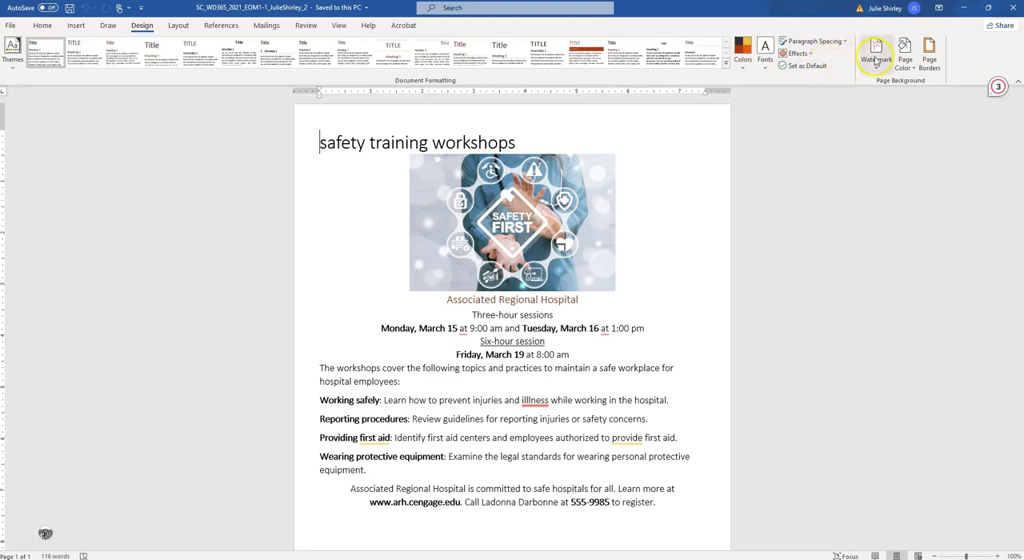
left_click(744, 68)
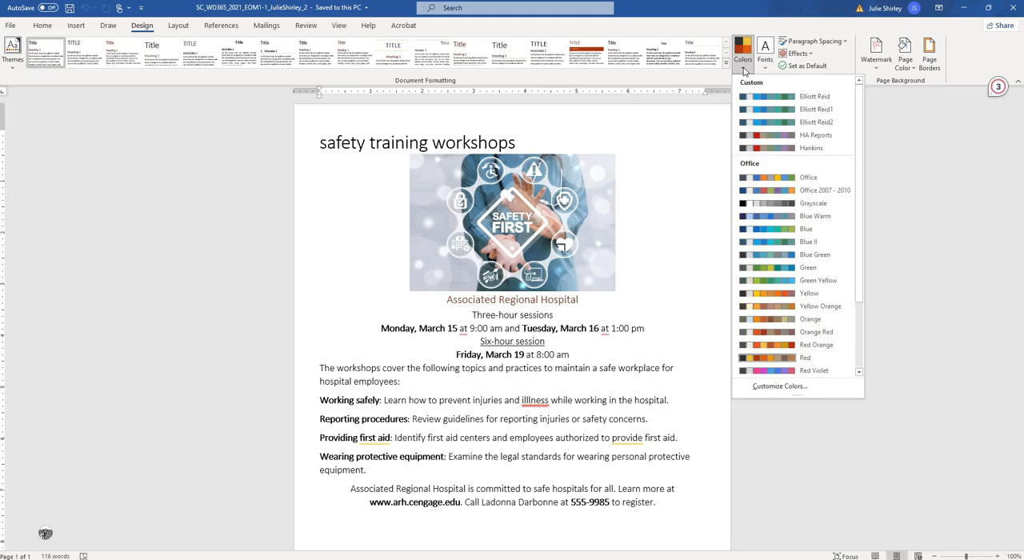
left_click(808, 220)
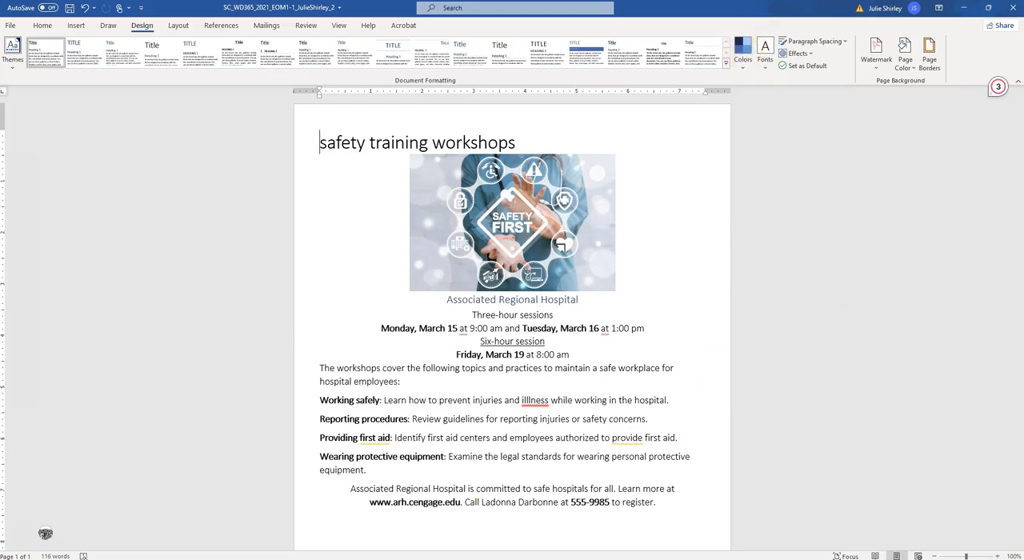
Step: Check project step 2 in the instructions document, and change the flyer's headline case to Capitalize Each Word
left_click(274, 525)
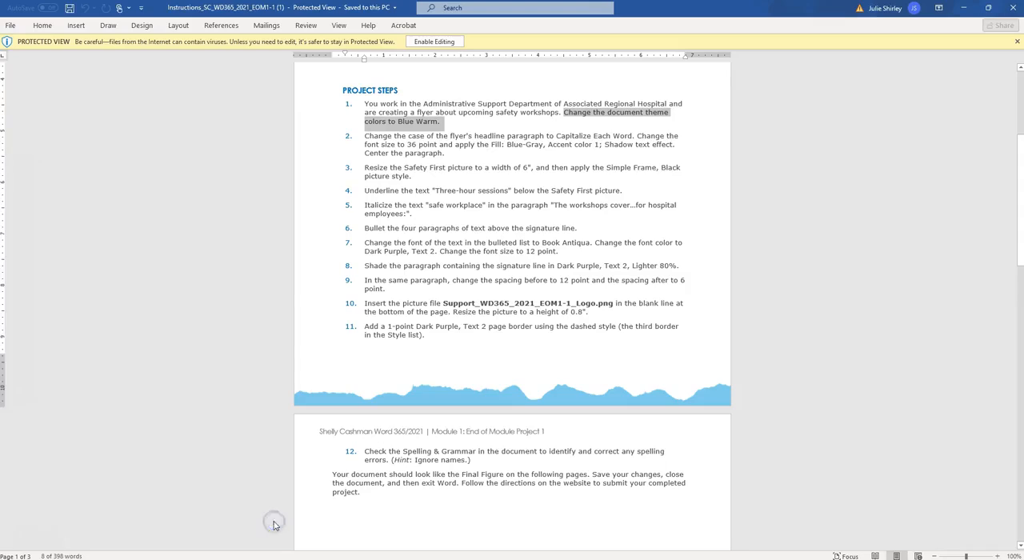
left_click(380, 144)
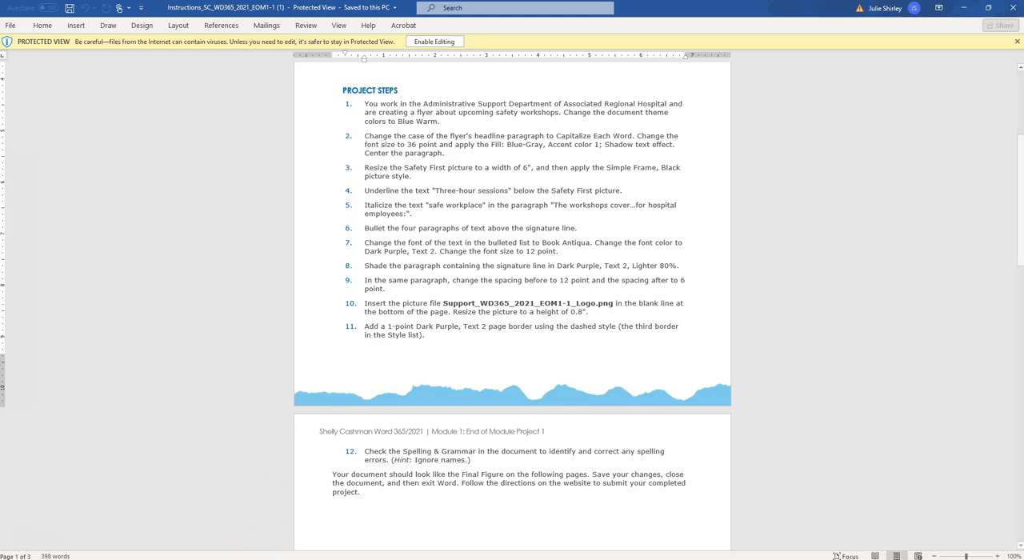
mouse_move(245, 559)
left_click(219, 517)
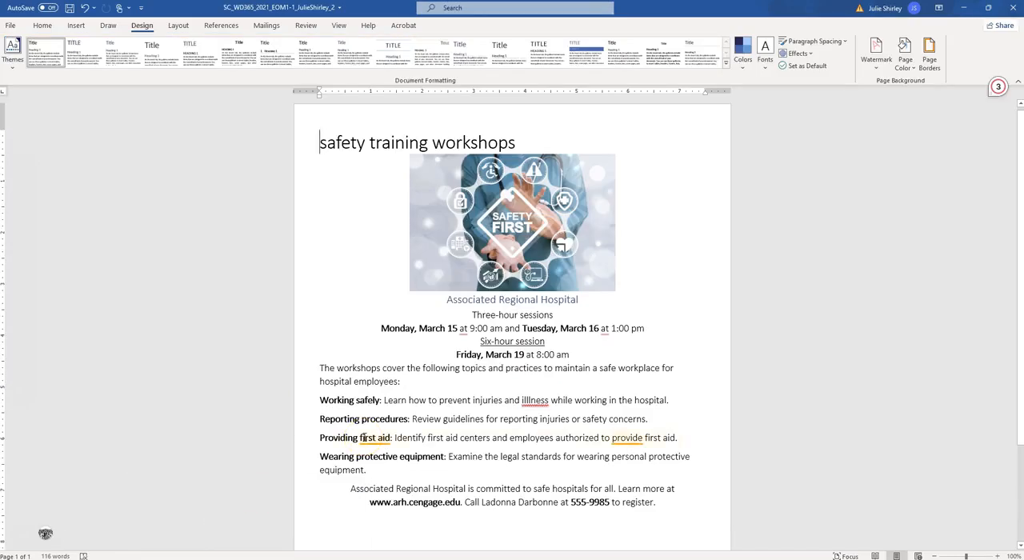
mouse_move(365, 437)
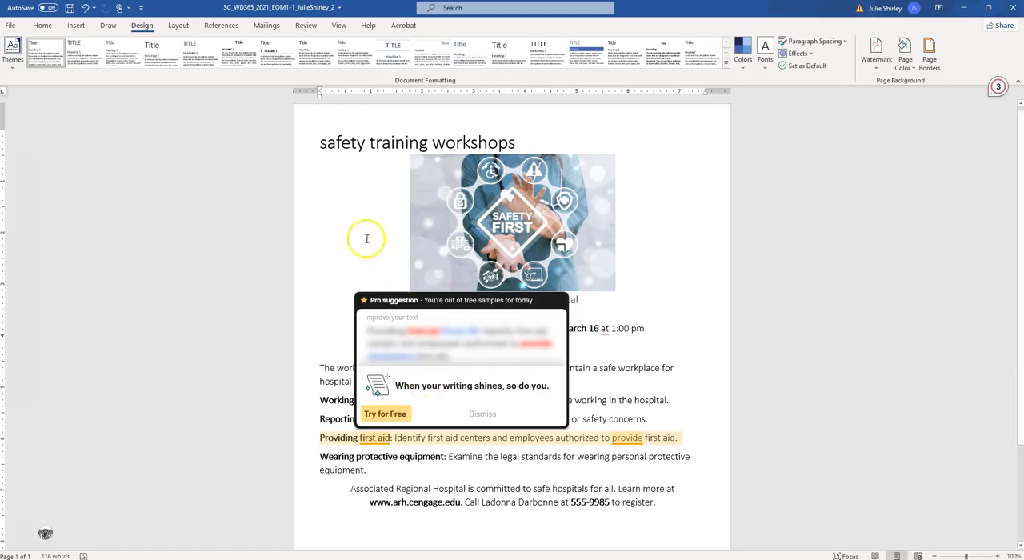
left_click(43, 25)
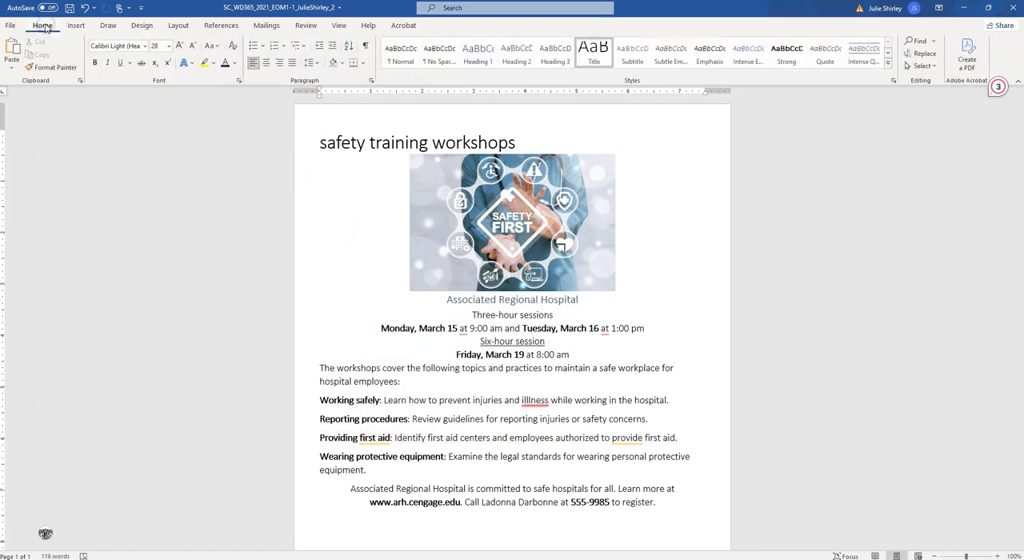
left_click_drag(320, 142, 512, 134)
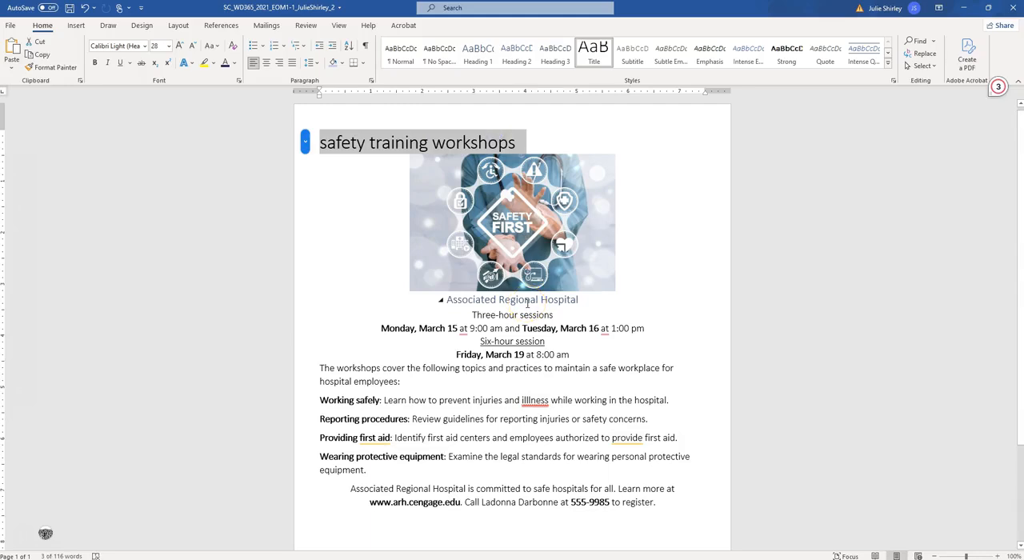
left_click(218, 49)
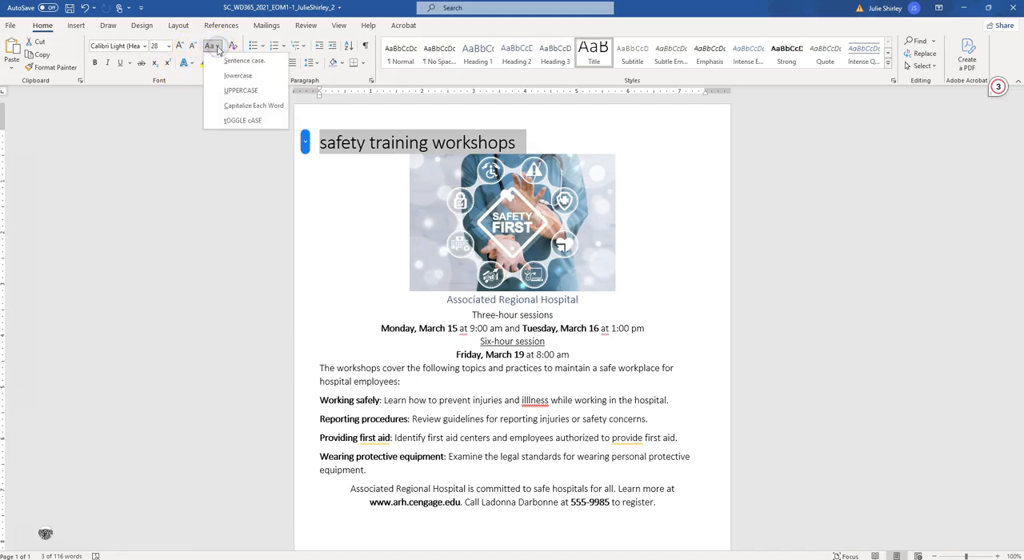
left_click(244, 110)
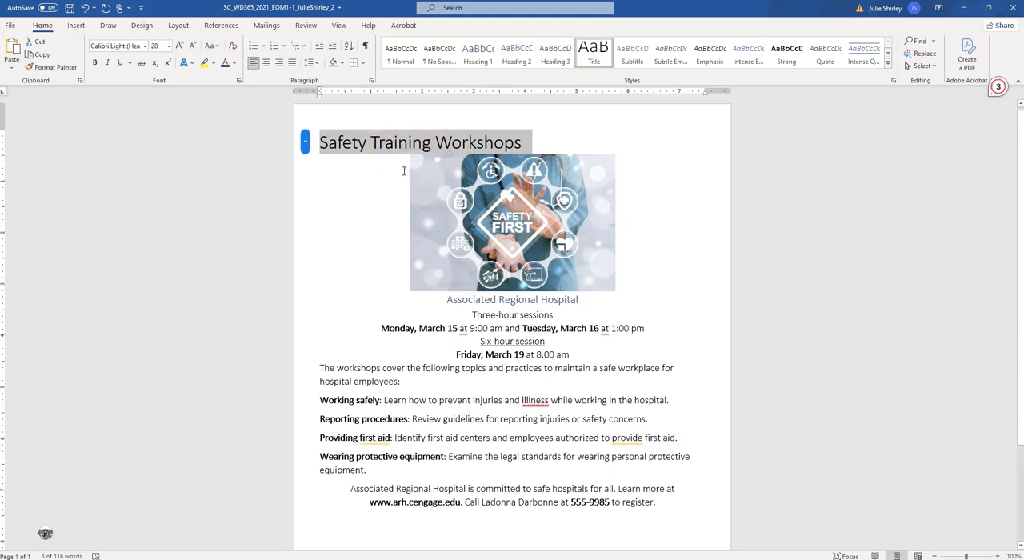
Step: Format the headline paragraph as centered 36-point text with the Fill: Blue-Gray, Accent color 1; Shadow text effect
left_click(169, 45)
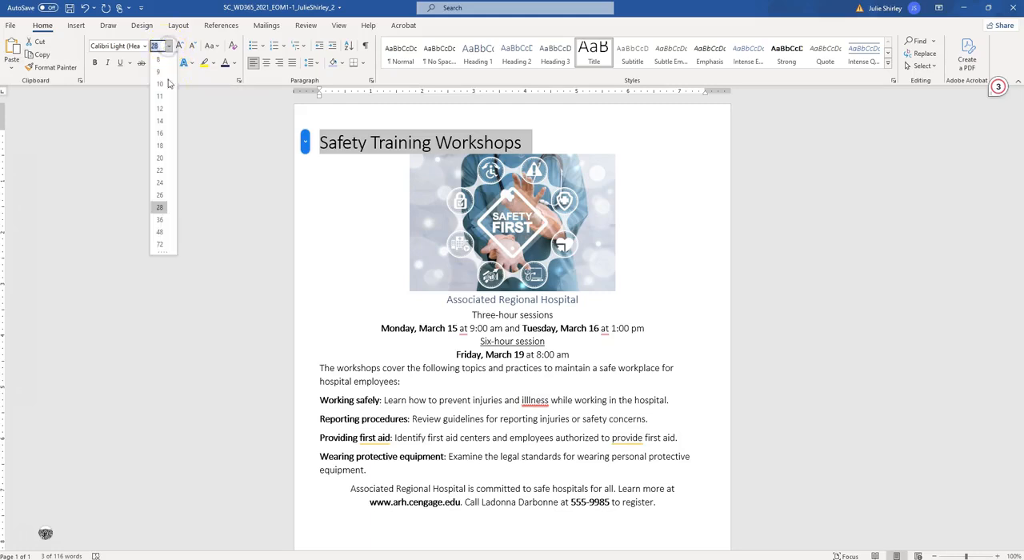
left_click(161, 220)
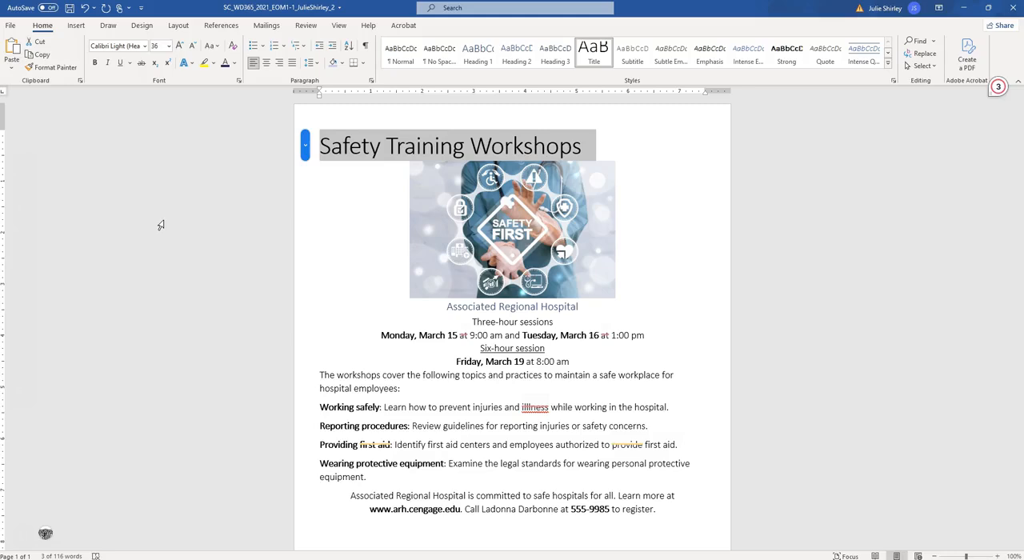
left_click(191, 66)
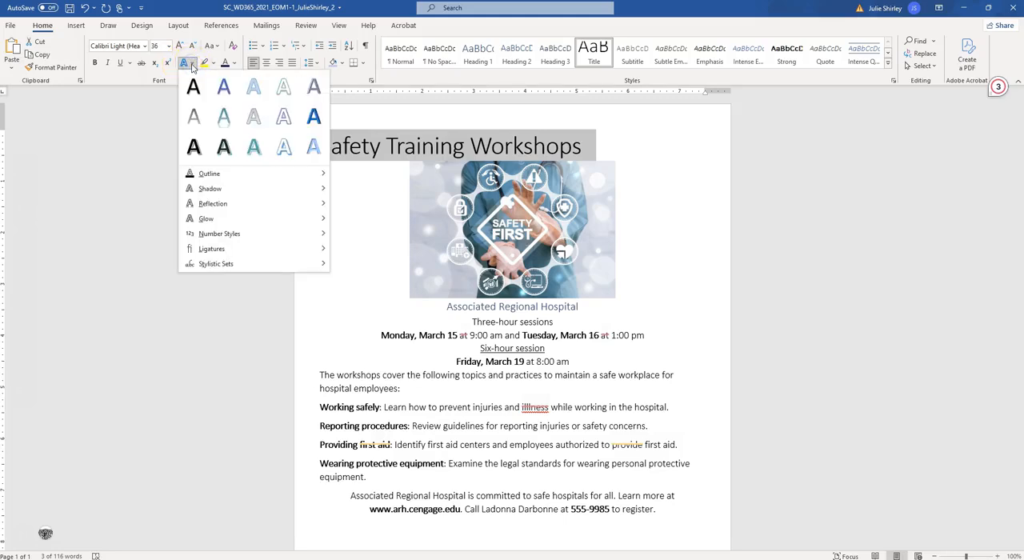
left_click(224, 93)
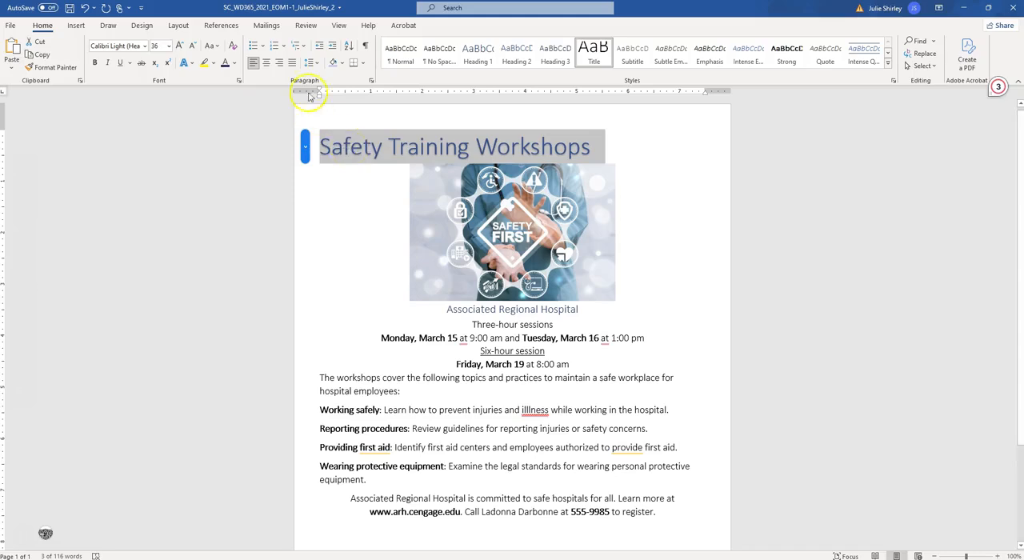
left_click(267, 63)
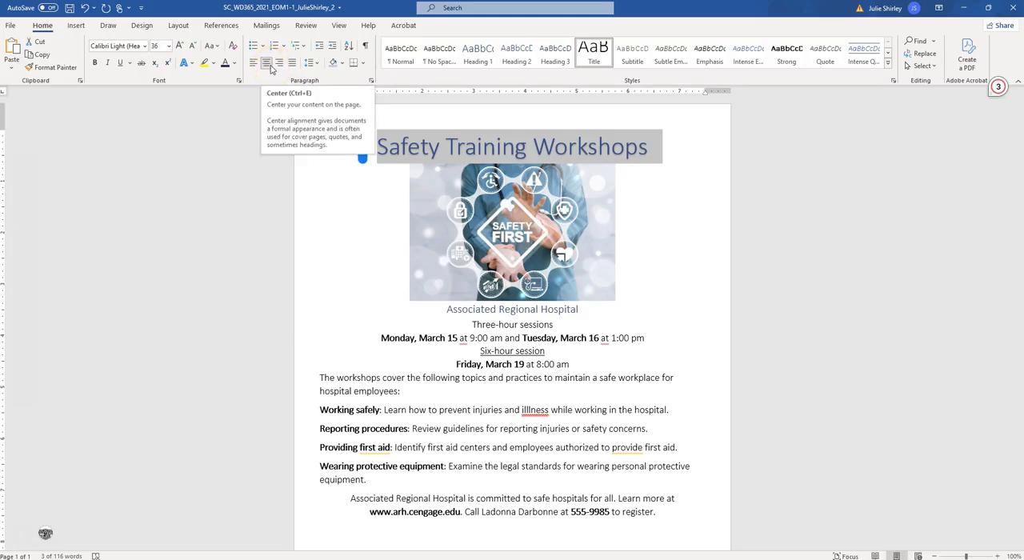
Step: Check project step 3 in the instructions document, and resize the flyer's Safety First picture to a width of 6"
mouse_move(240, 558)
left_click(274, 534)
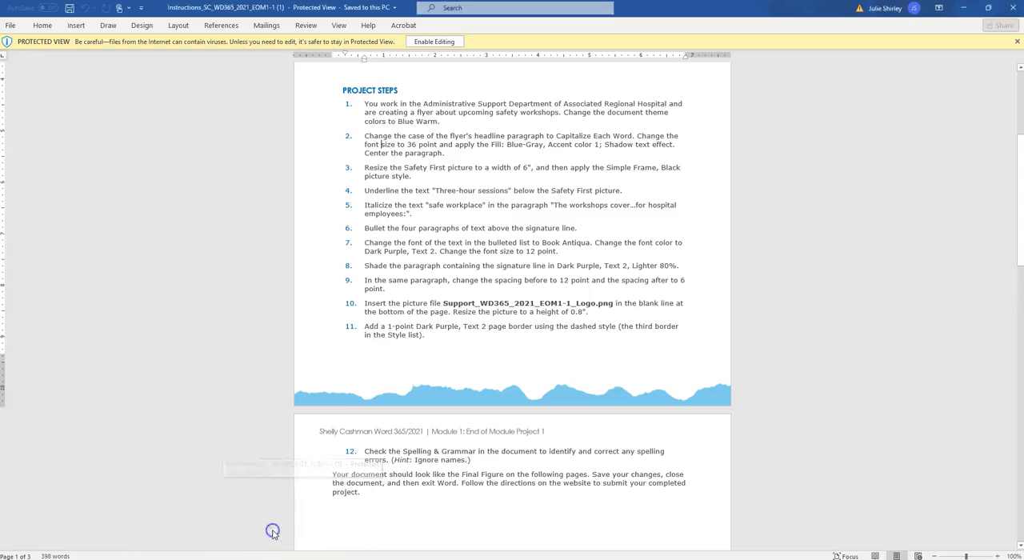
left_click(433, 164)
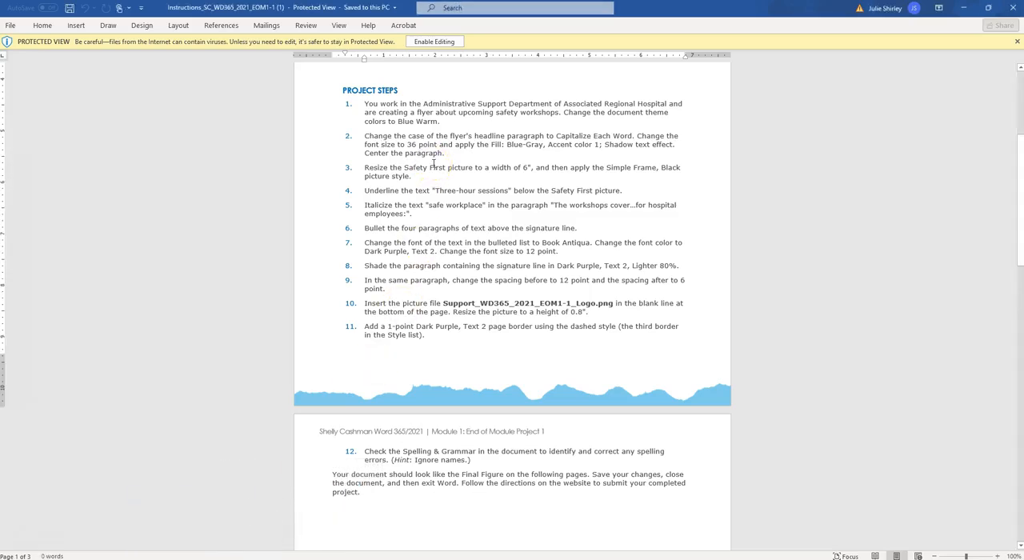
scroll(433, 168, "down", 2)
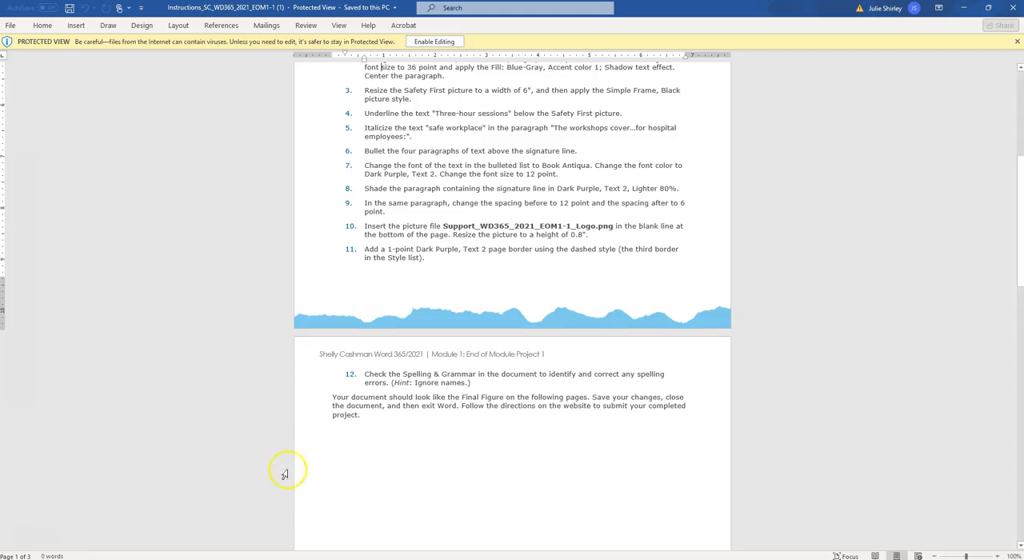
left_click(222, 544)
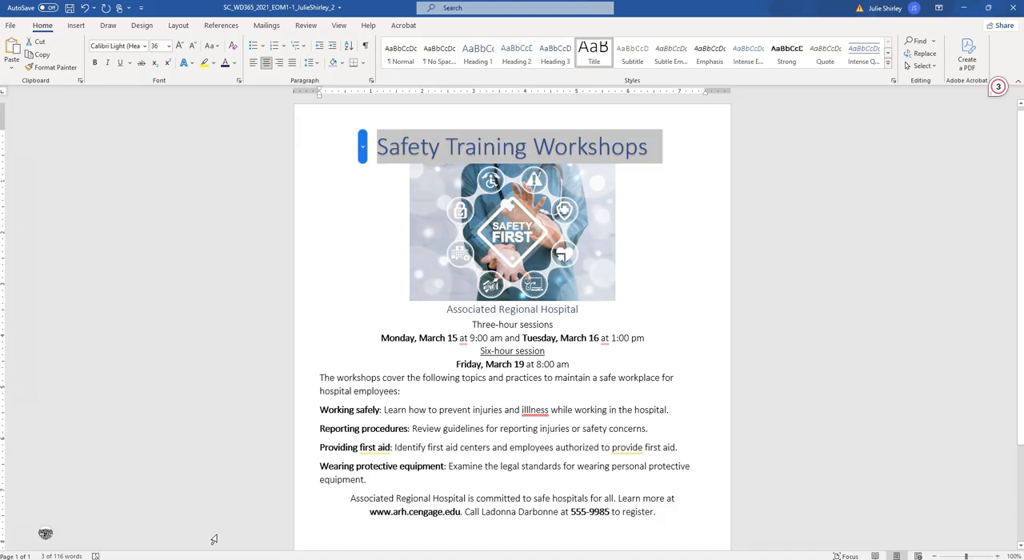
left_click(562, 263)
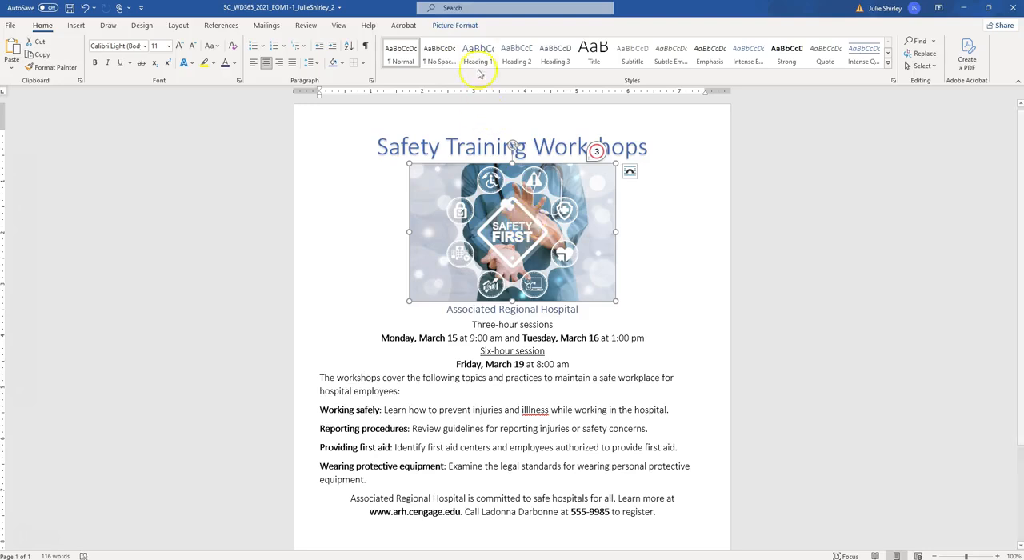
left_click(456, 24)
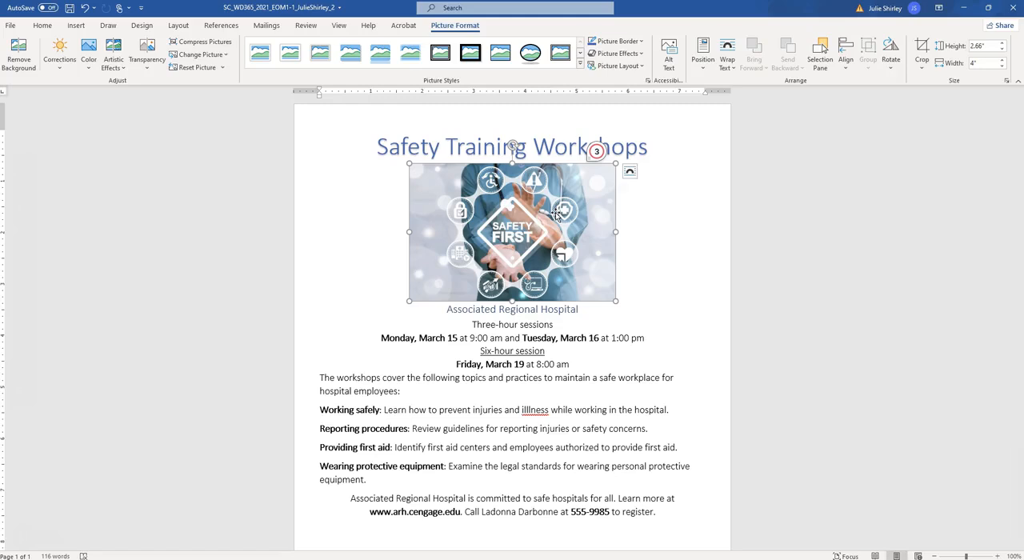
left_click(973, 64)
type("6")
key("Return")
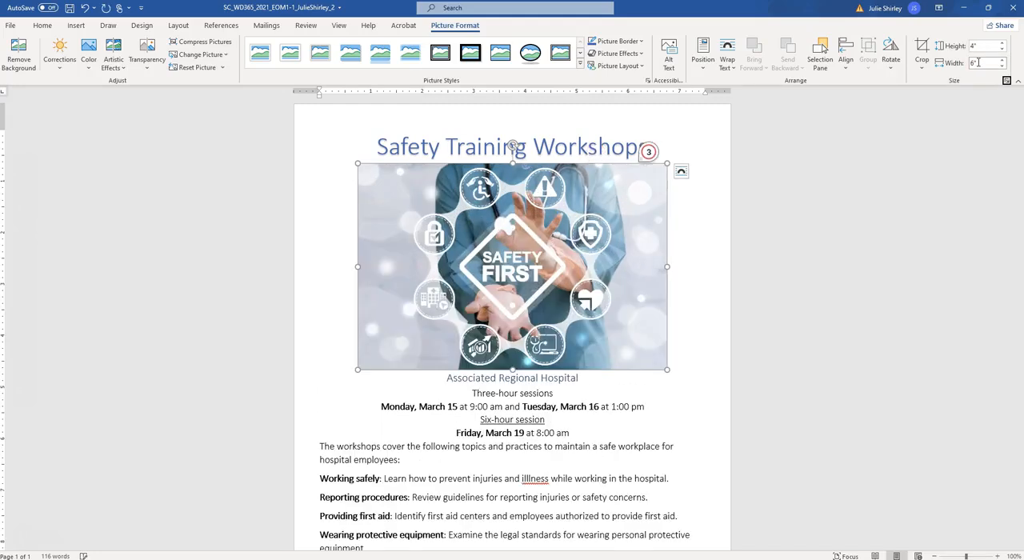
Step: Apply the Simple Frame, Black picture style to the Safety First picture, and save the flyer
left_click(686, 235)
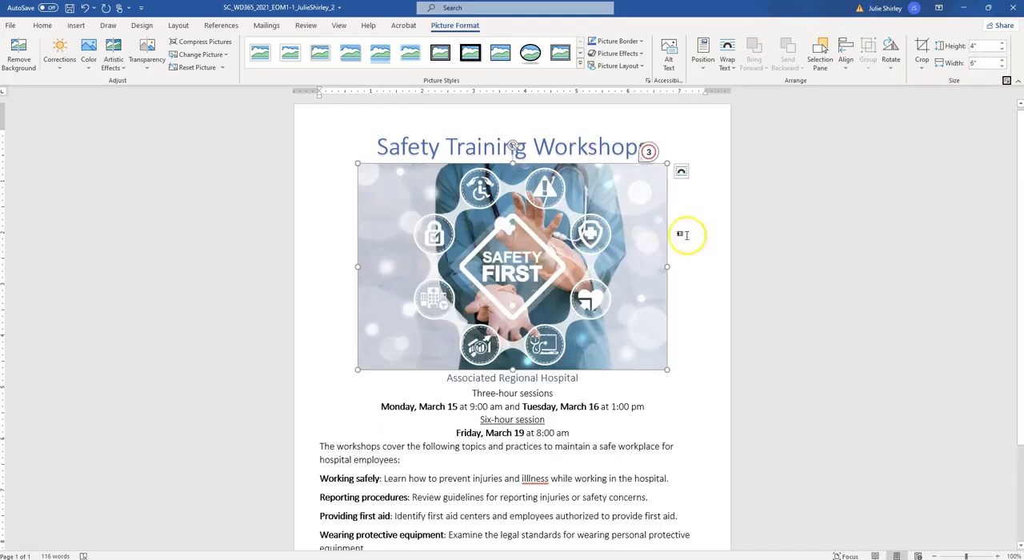
left_click(480, 245)
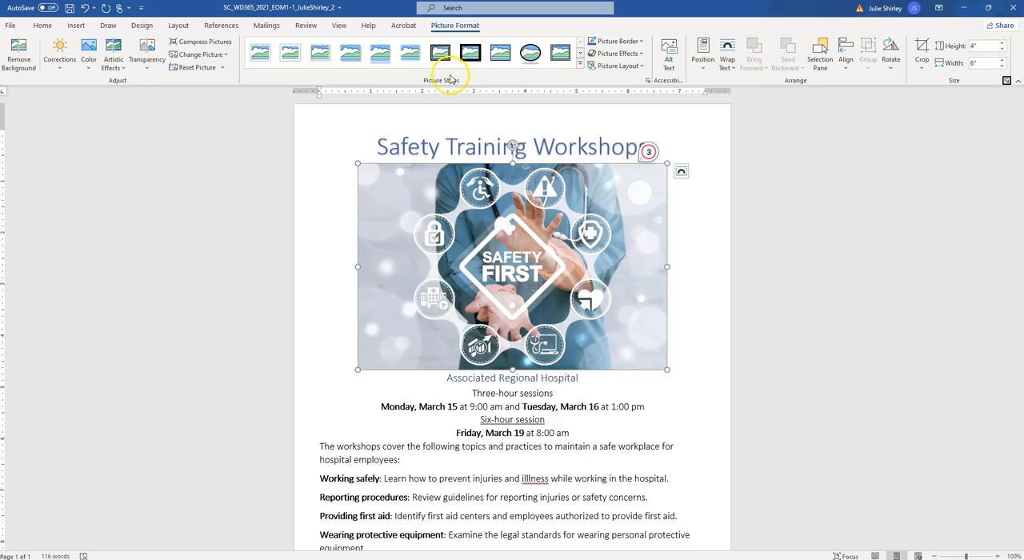
left_click(580, 66)
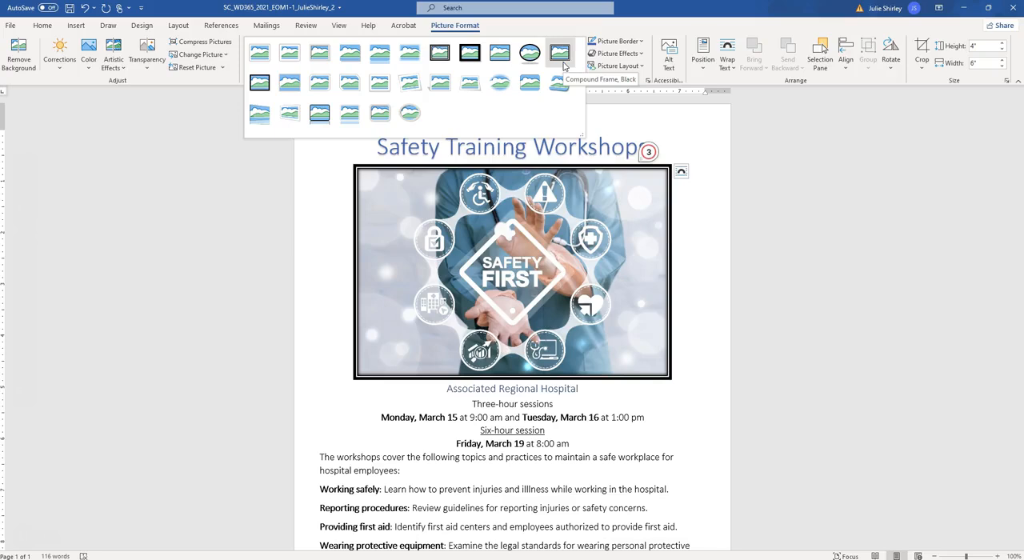
left_click(411, 53)
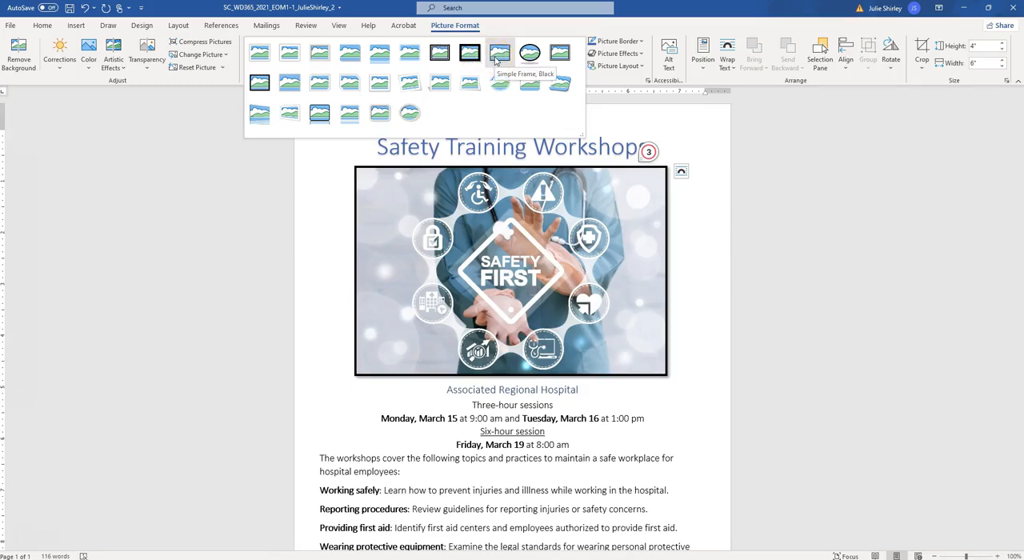
left_click(498, 61)
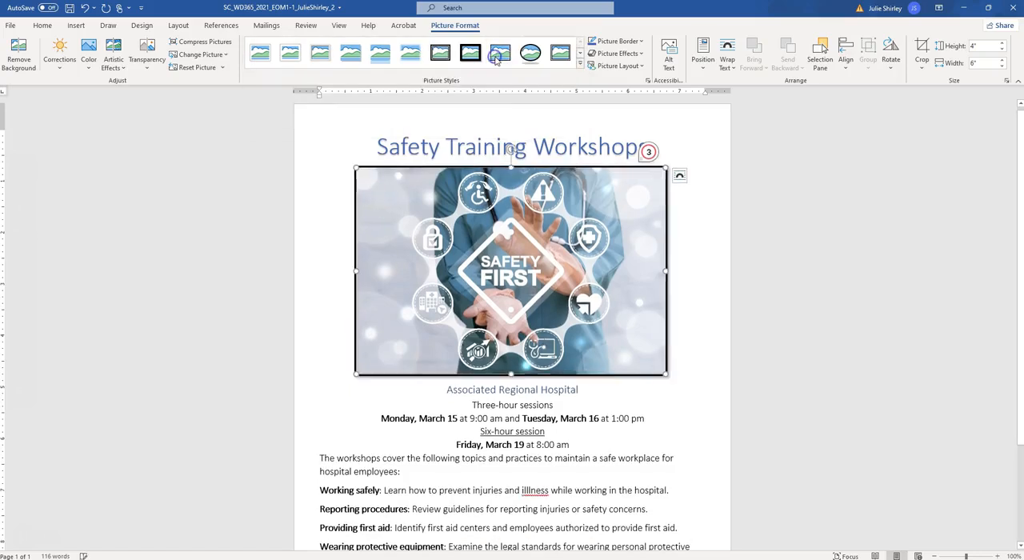
left_click(701, 417)
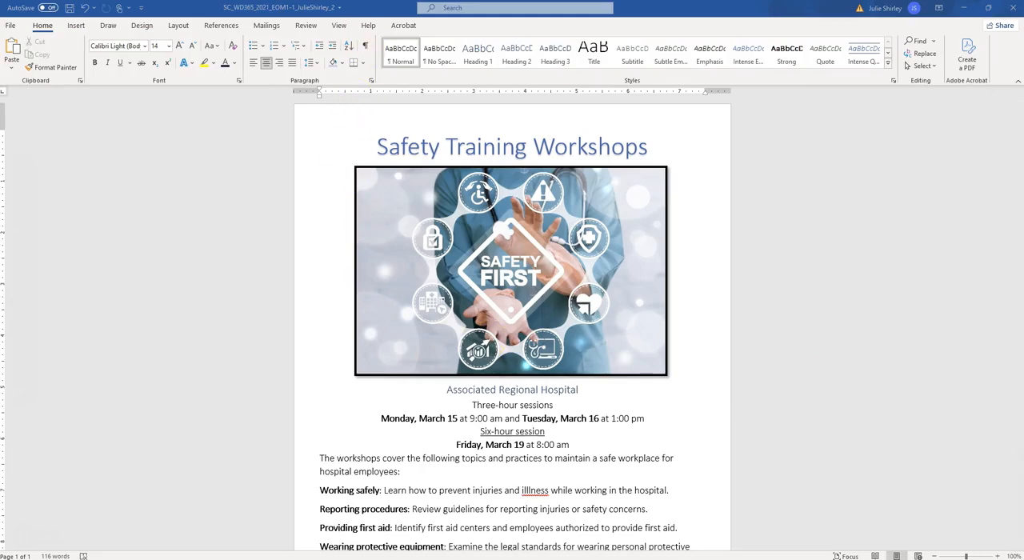
left_click(70, 9)
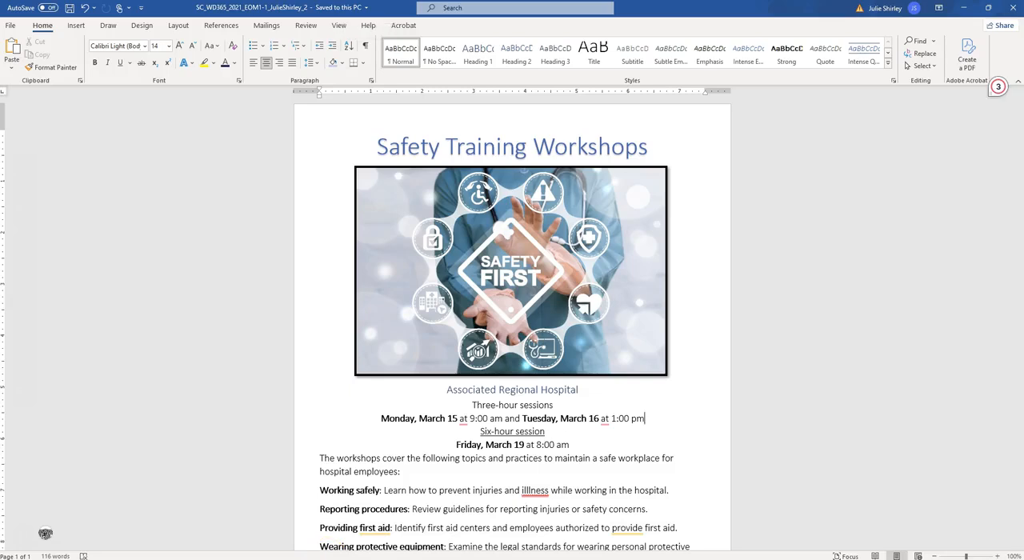
Step: Check project step 4 in the instructions document, and underline "Three-hour sessions" below the flyer's picture
left_click(261, 551)
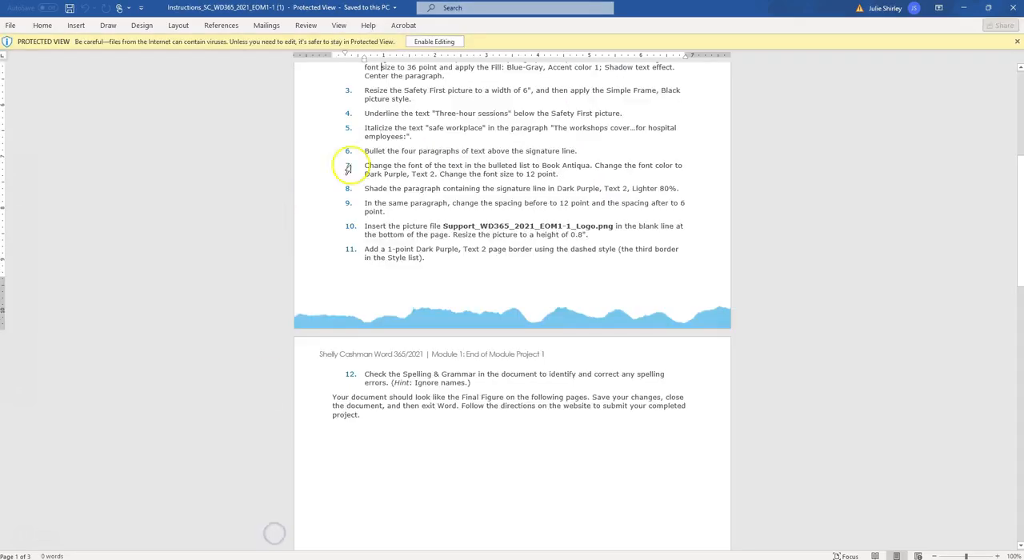
scroll(413, 120, "down", 2)
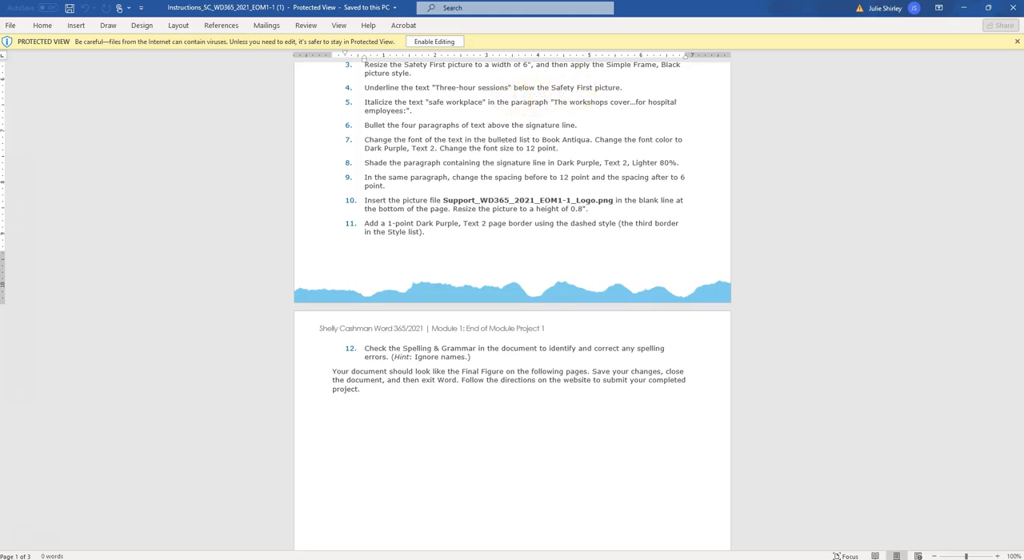
left_click(215, 533)
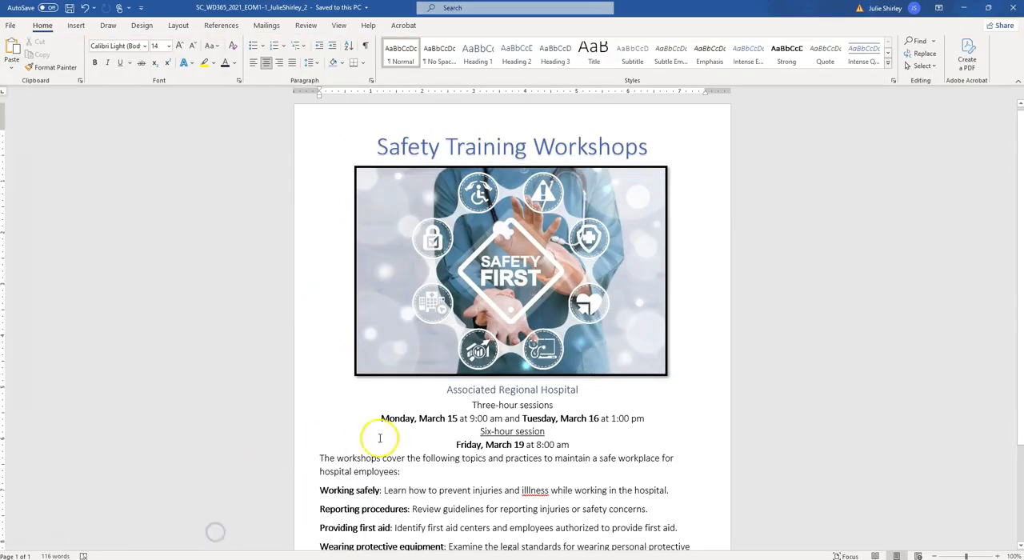
left_click_drag(472, 406, 546, 406)
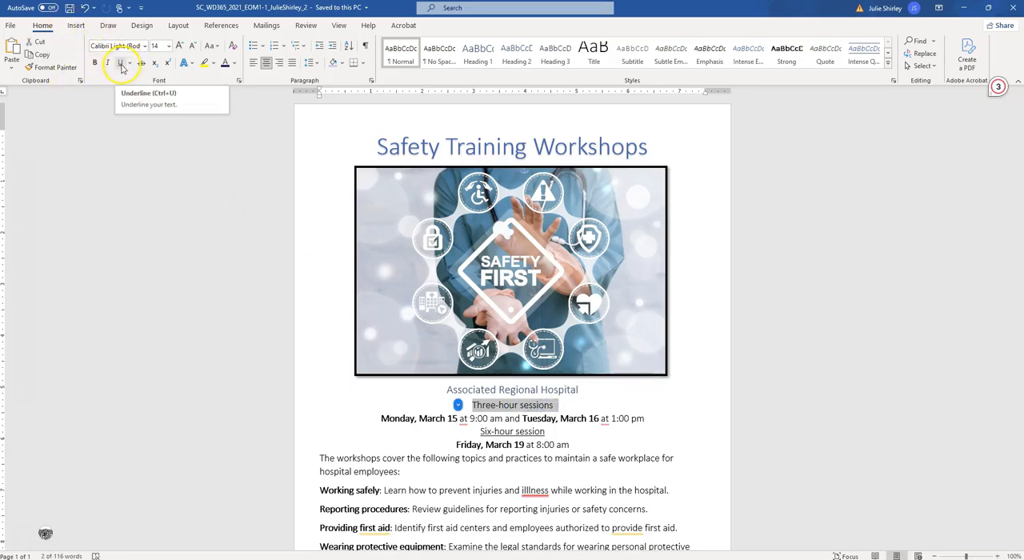
left_click(121, 66)
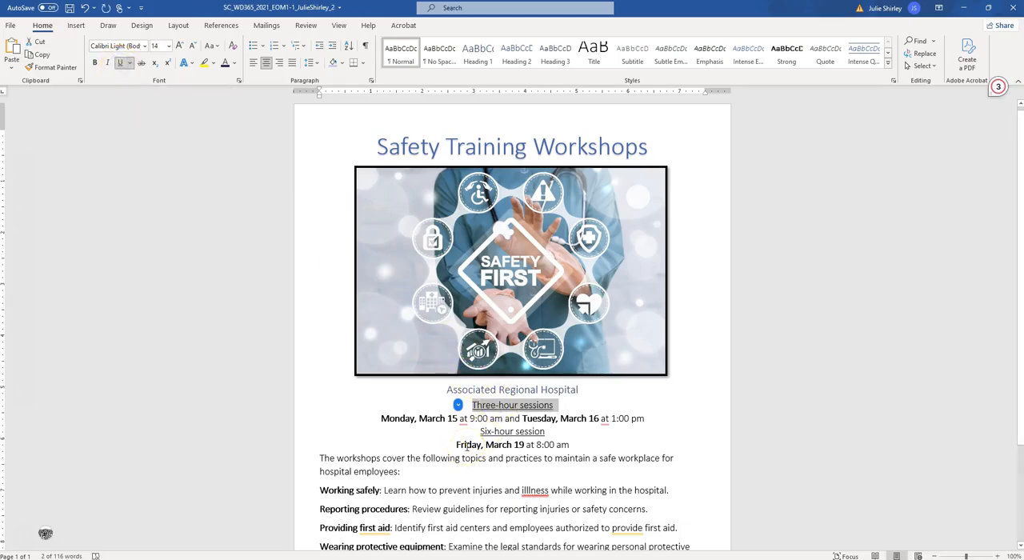
Step: Check project step 5 in the instructions document, and italicize "safe workplace" in the flyer's paragraph introducing the workshop topics
mouse_move(244, 557)
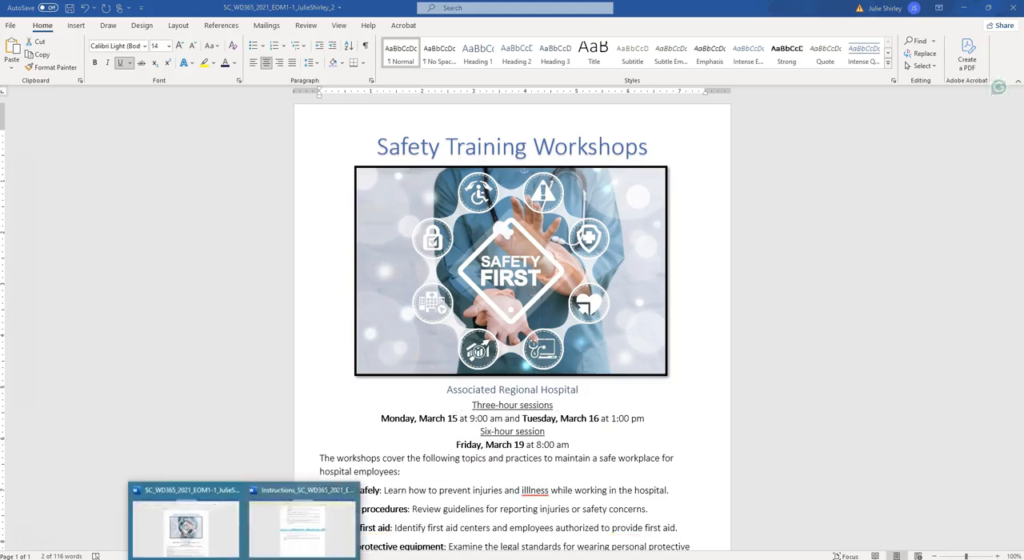
left_click(283, 523)
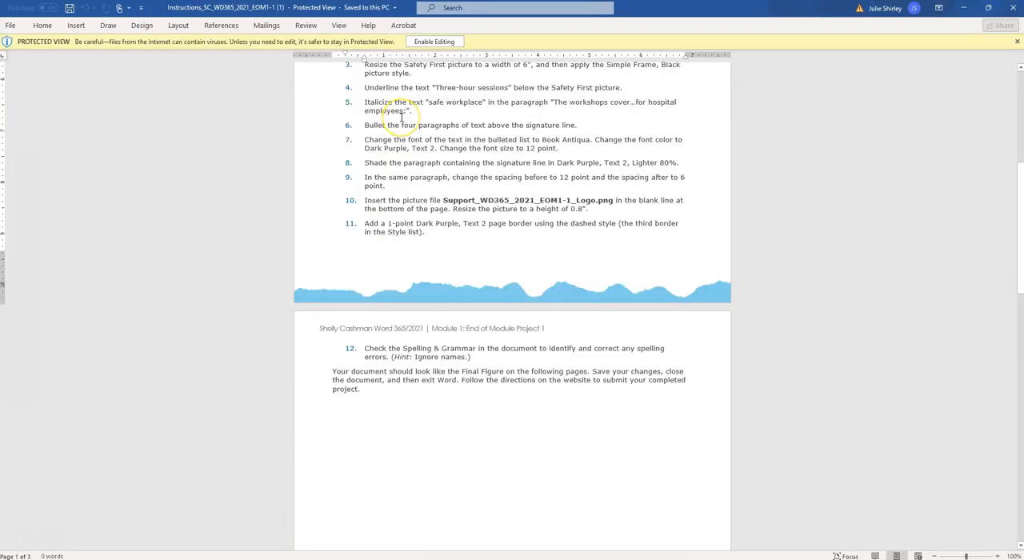
scroll(402, 117, "down", 1)
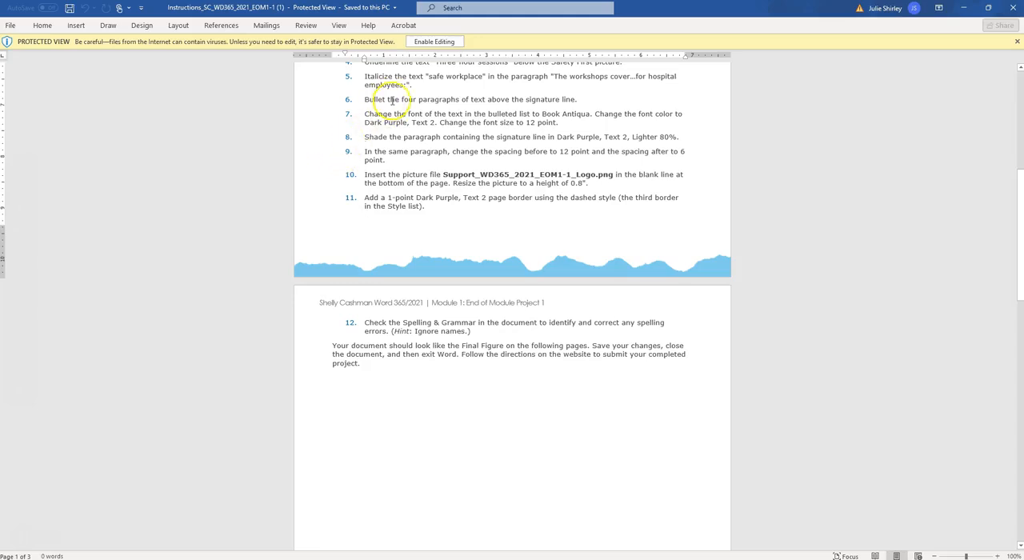
mouse_move(244, 558)
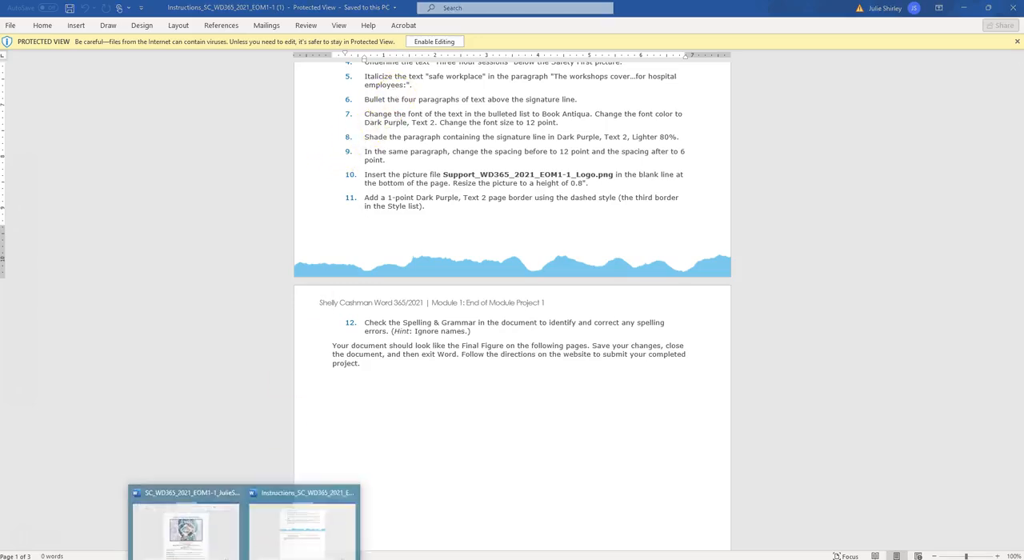
left_click(211, 531)
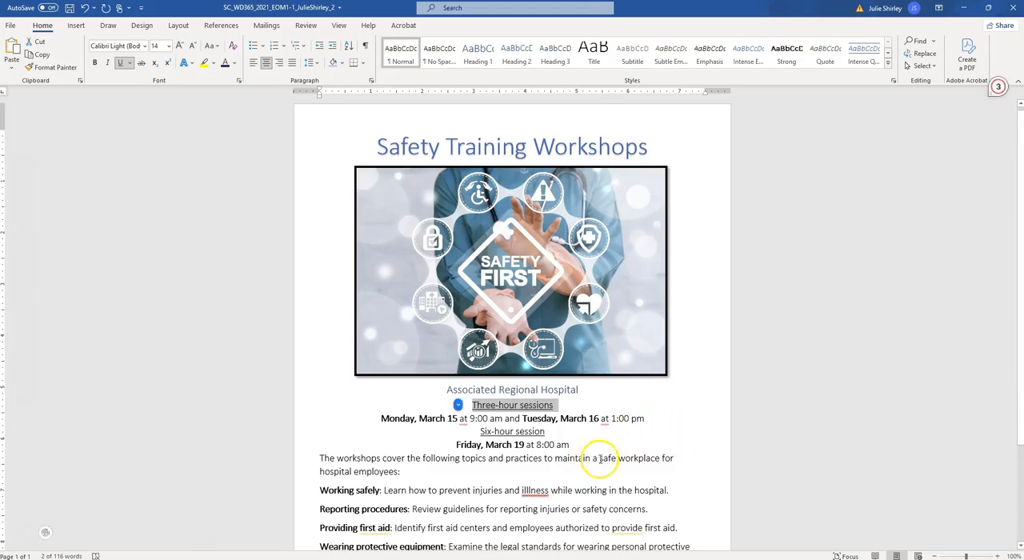
left_click_drag(599, 457, 636, 456)
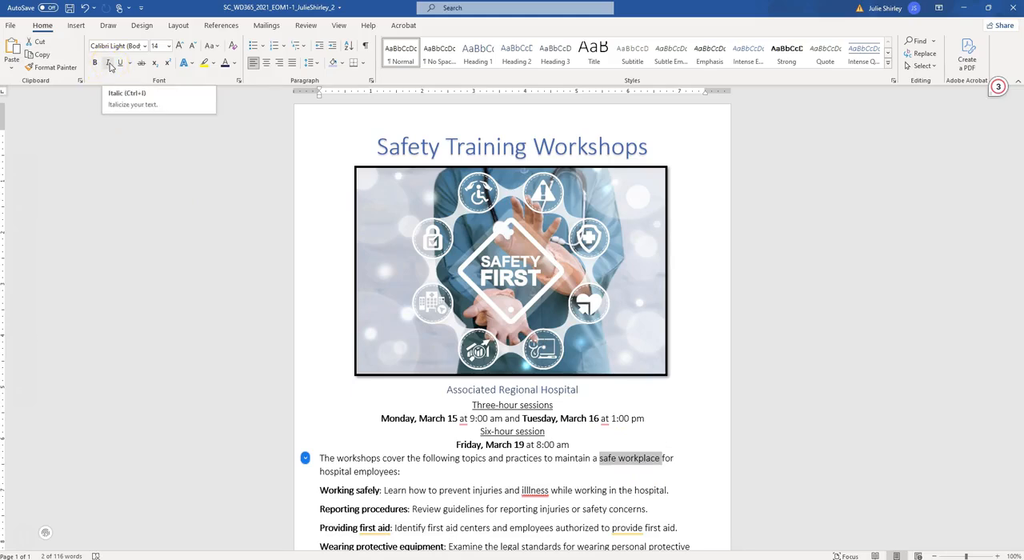
left_click(110, 63)
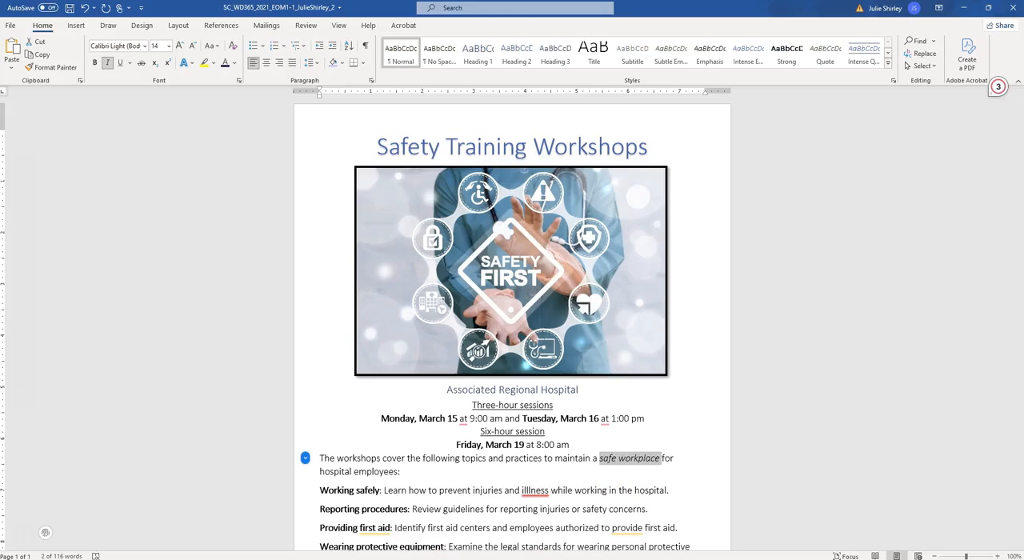
Step: Check project step 6 in the instructions document, and bullet the flyer's four topic paragraphs above the signature line
left_click(244, 559)
left_click(265, 537)
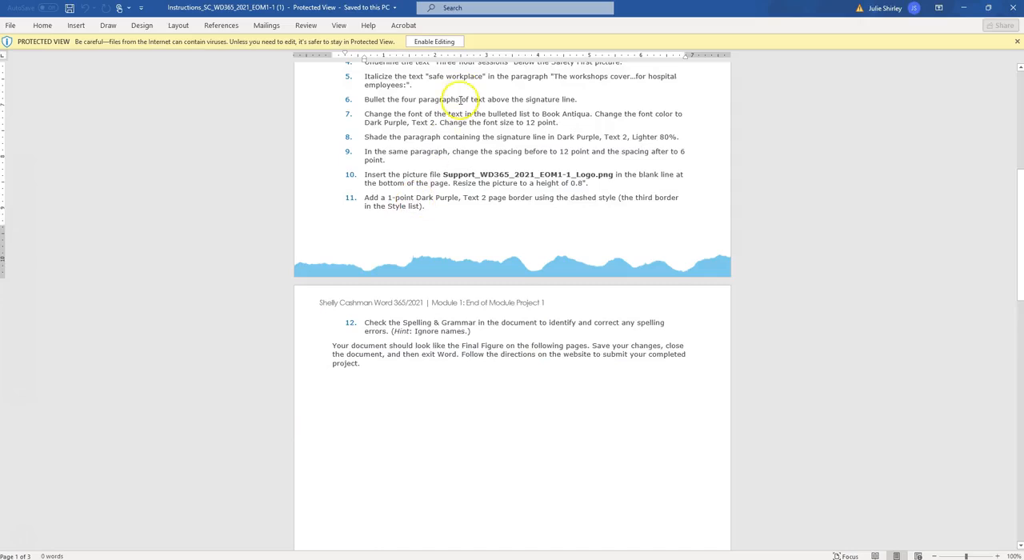
scroll(459, 104, "down", 1)
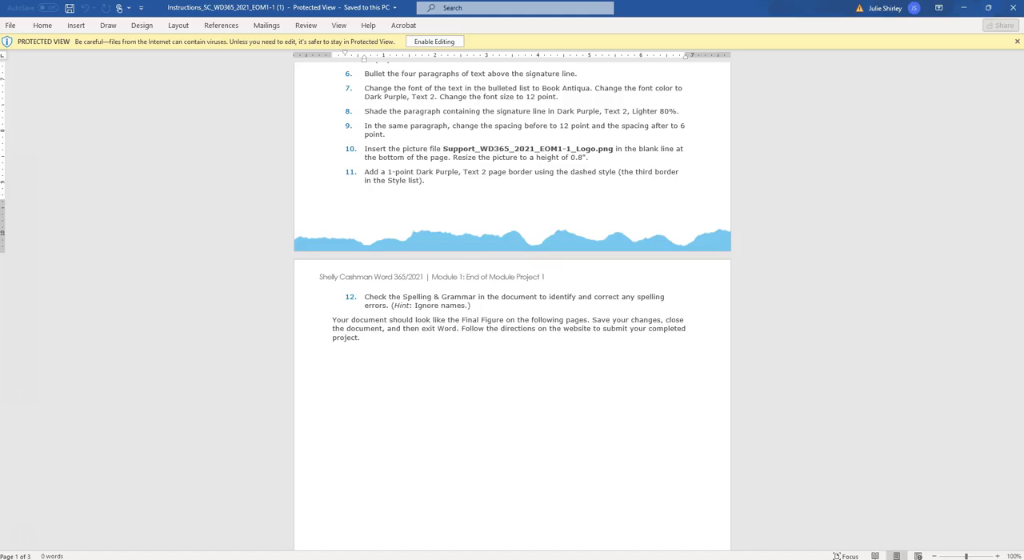
left_click(217, 533)
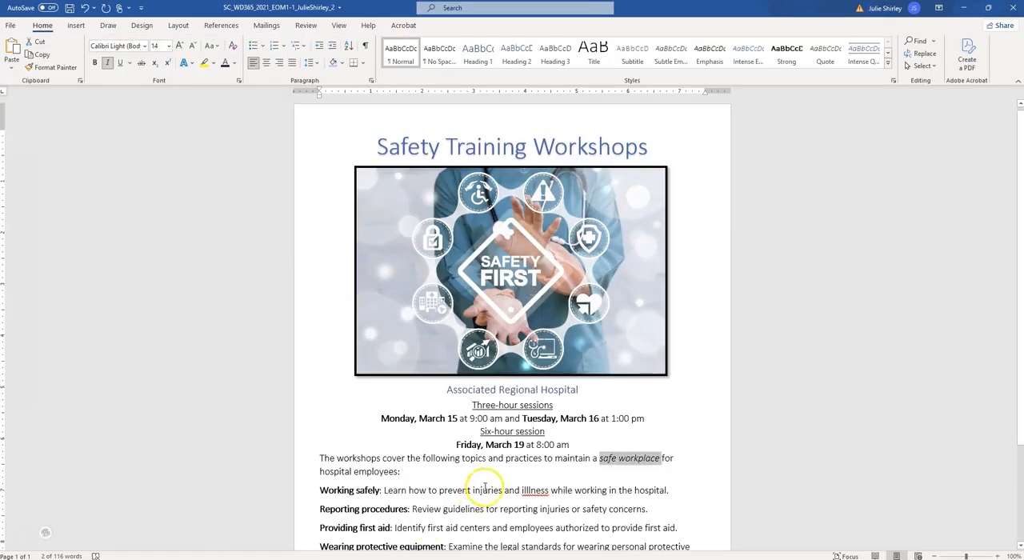
scroll(485, 488, "down", 2)
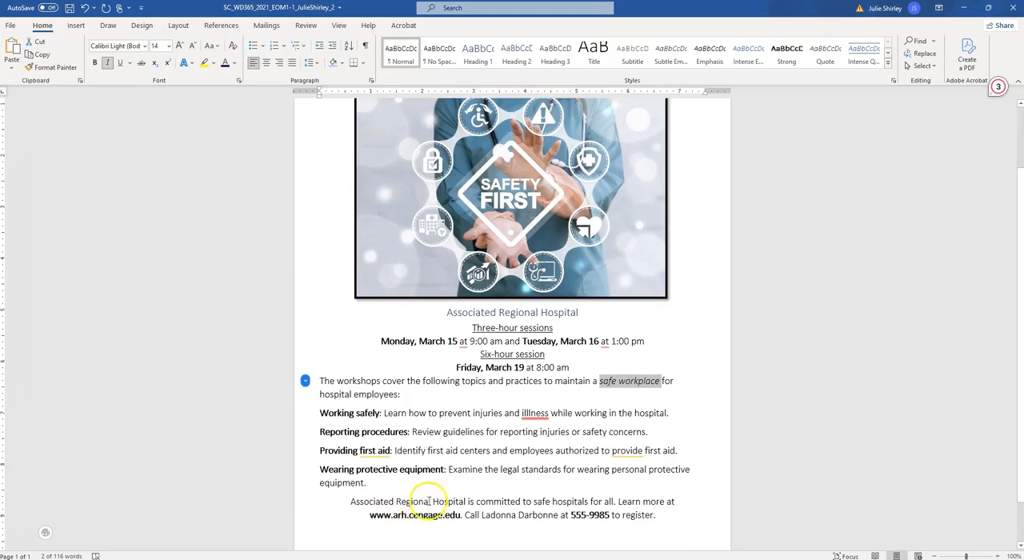
mouse_move(366, 483)
left_mouse_down()
mouse_move(320, 445)
mouse_move(316, 416)
left_mouse_up()
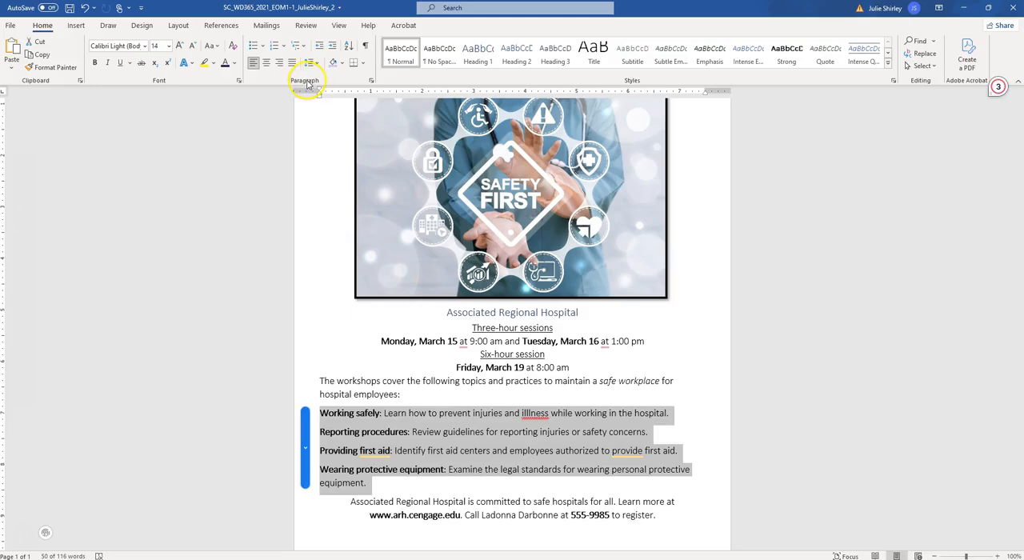
left_click(254, 49)
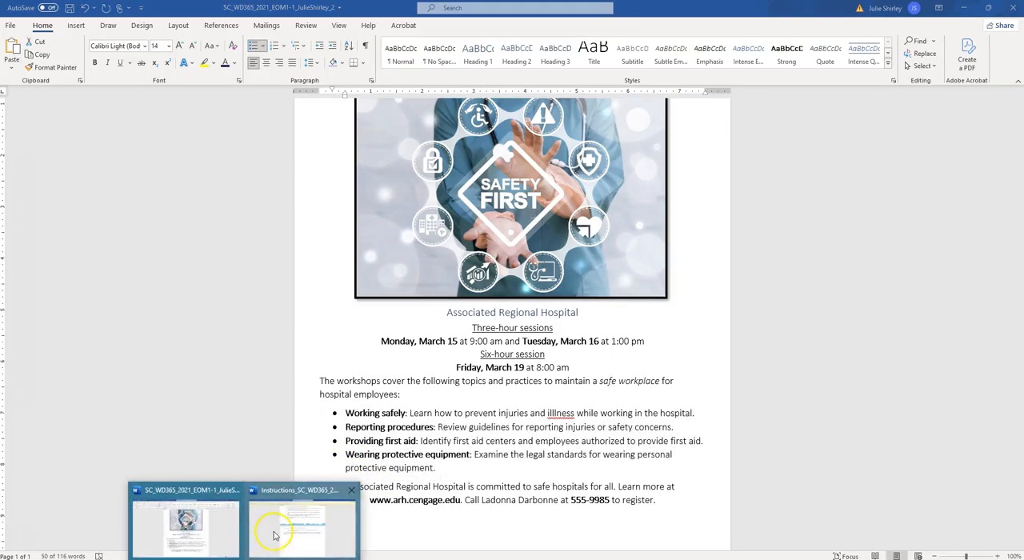
Step: Check project step 7 in the instructions document, and change the font of the flyer's bulleted list to Book Antiqua
left_click(273, 533)
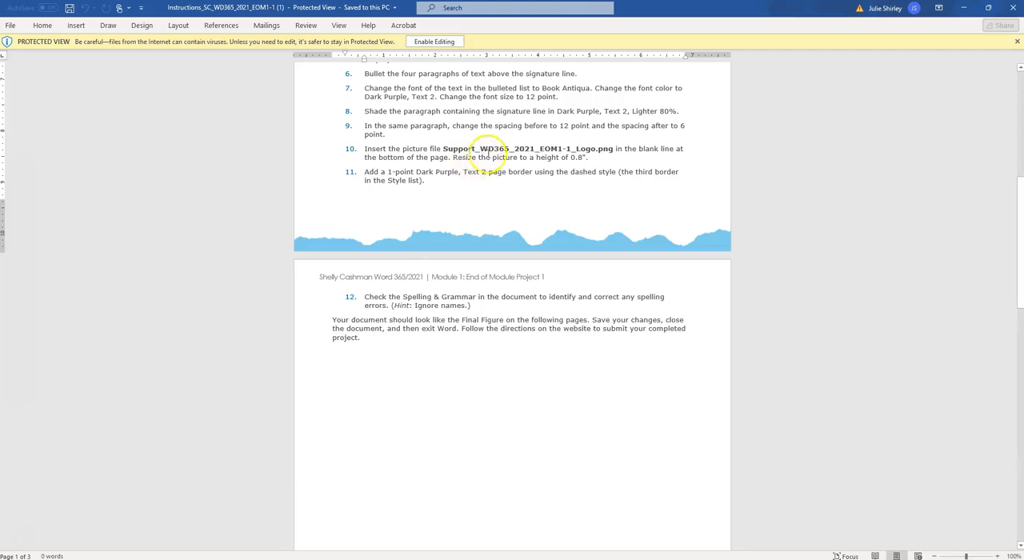
scroll(509, 141, "down", 1)
scroll(509, 140, "down", 1)
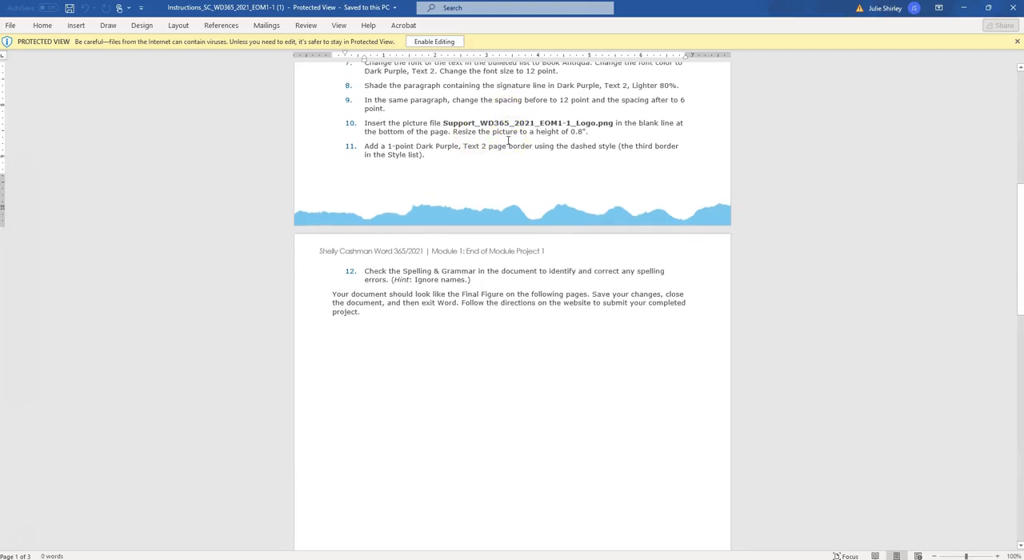
scroll(507, 140, "up", 2)
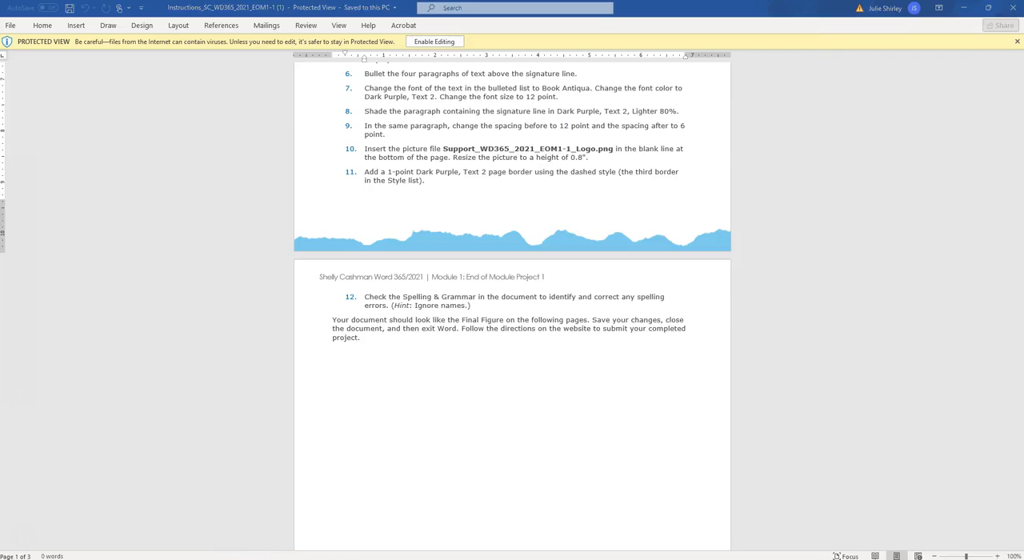
left_click(230, 550)
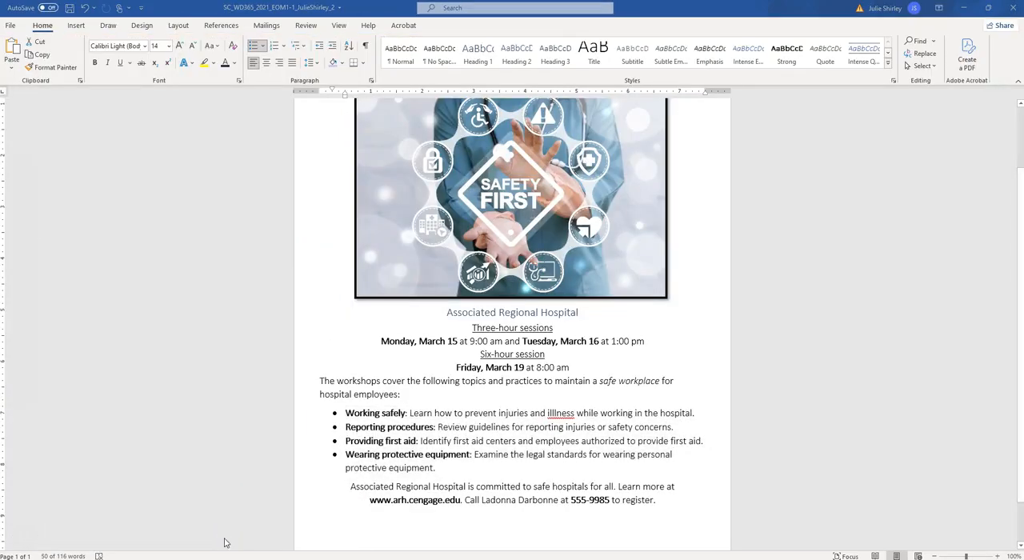
left_click(348, 414)
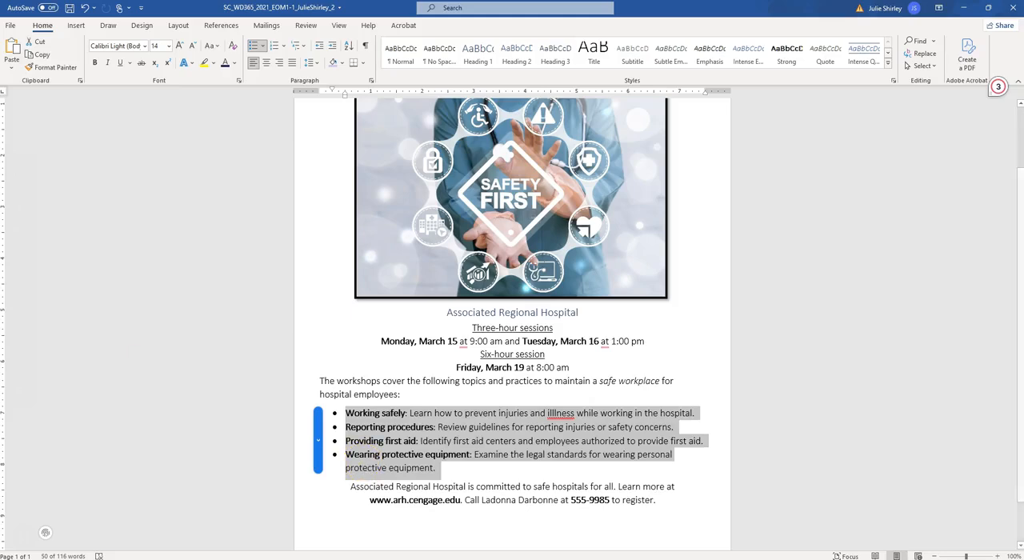
left_click(145, 47)
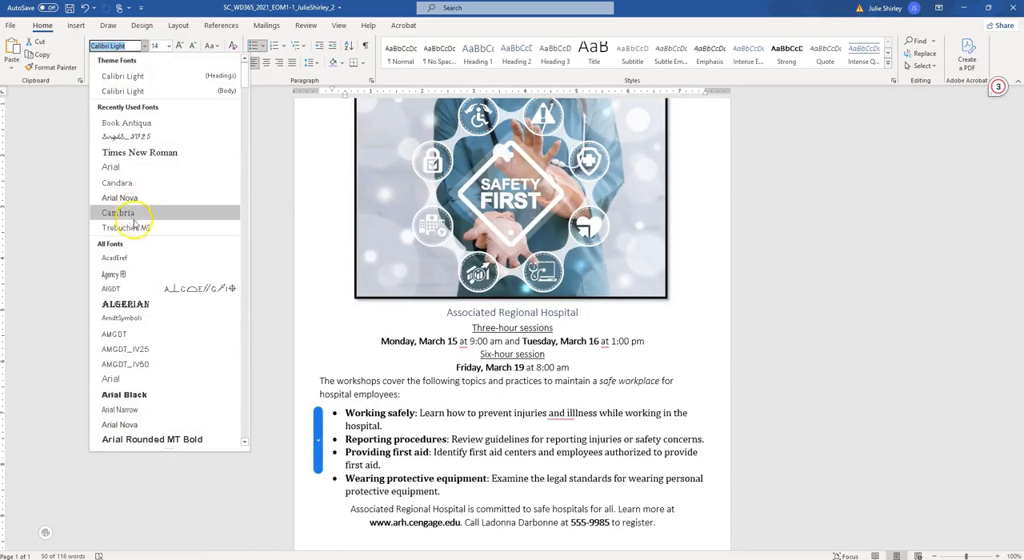
scroll(134, 231, "down", 2)
scroll(134, 231, "down", 4)
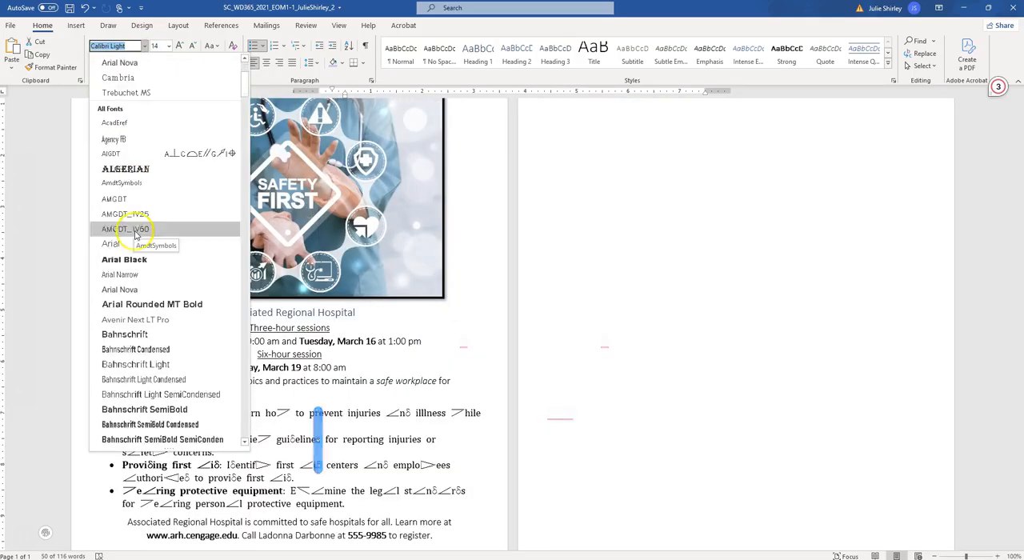
scroll(137, 255, "down", 4)
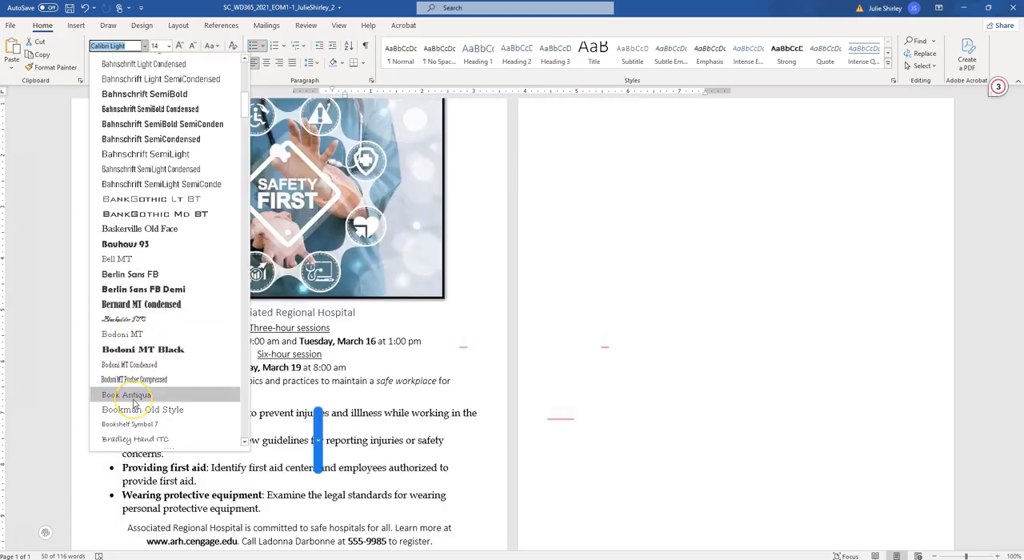
left_click(132, 395)
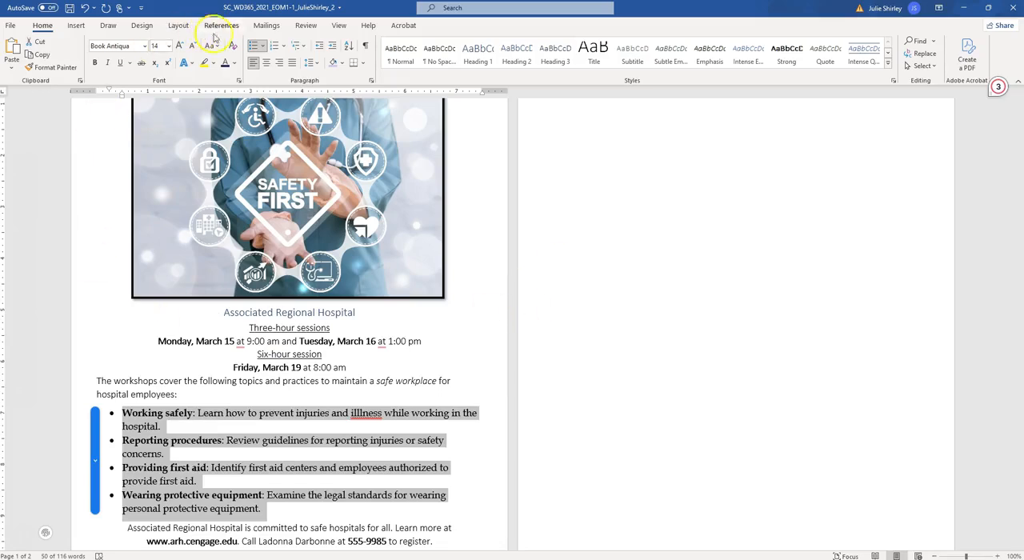
Step: Set the flyer's bulleted list to the Dark Purple, Text 2 font color and a 12-point font size
left_click(236, 64)
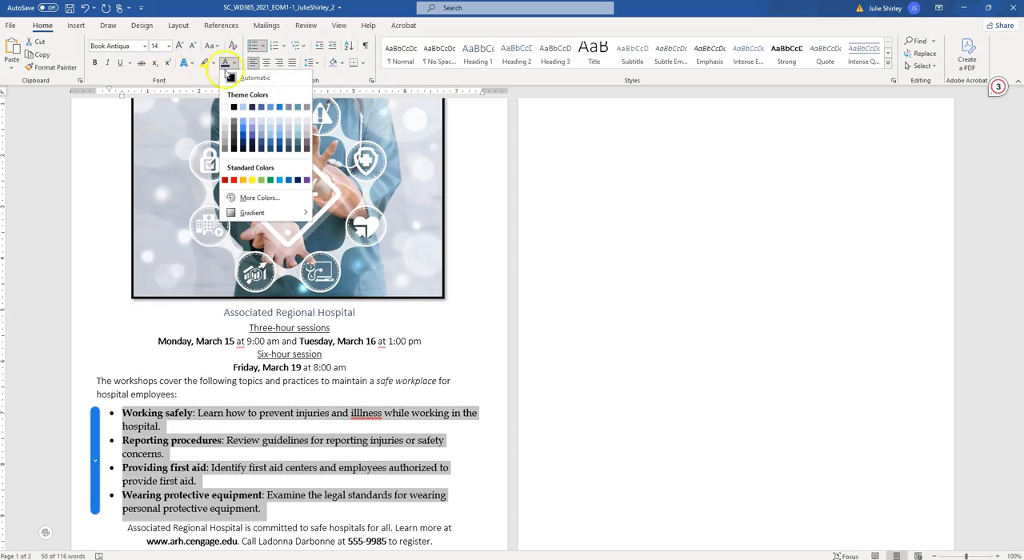
left_click(252, 108)
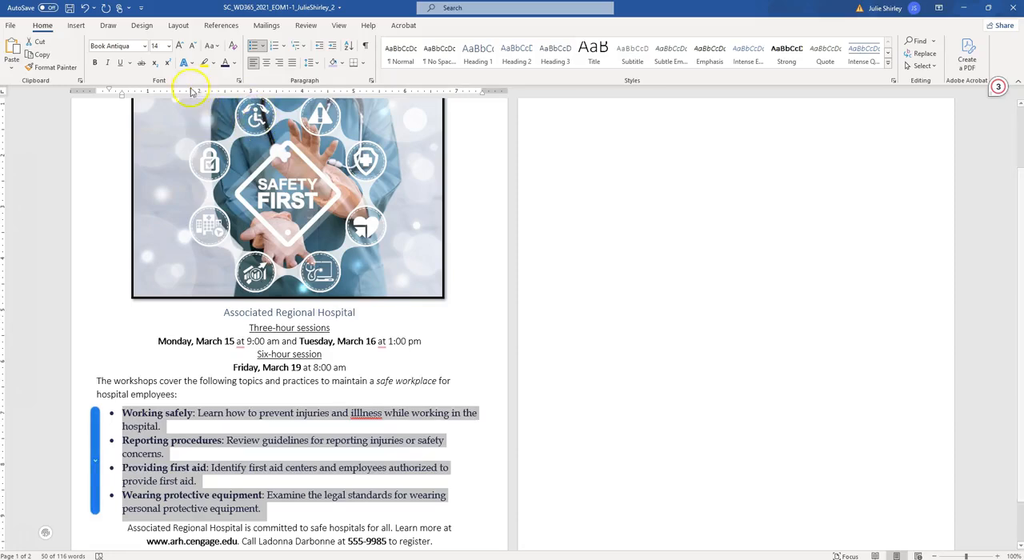
left_click(168, 45)
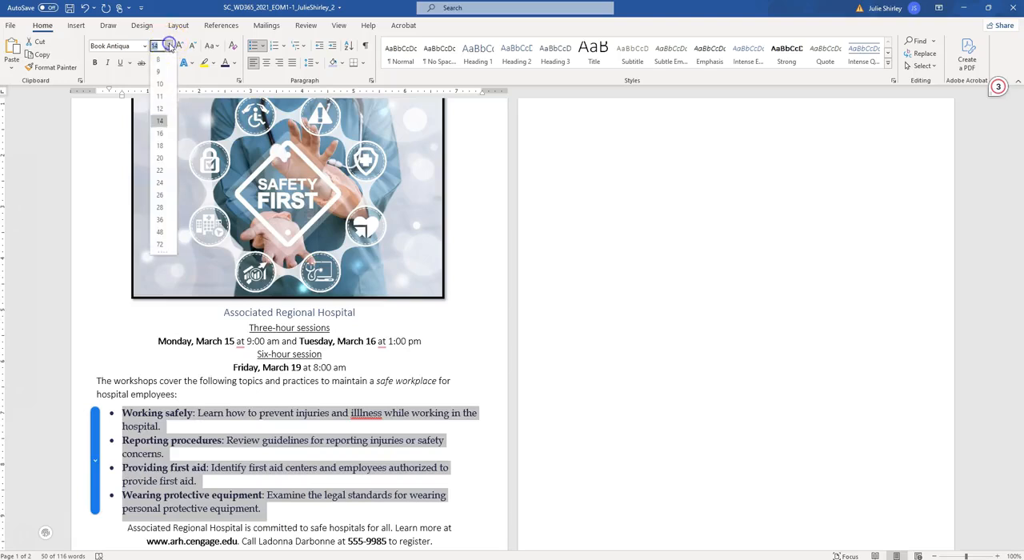
left_click(160, 108)
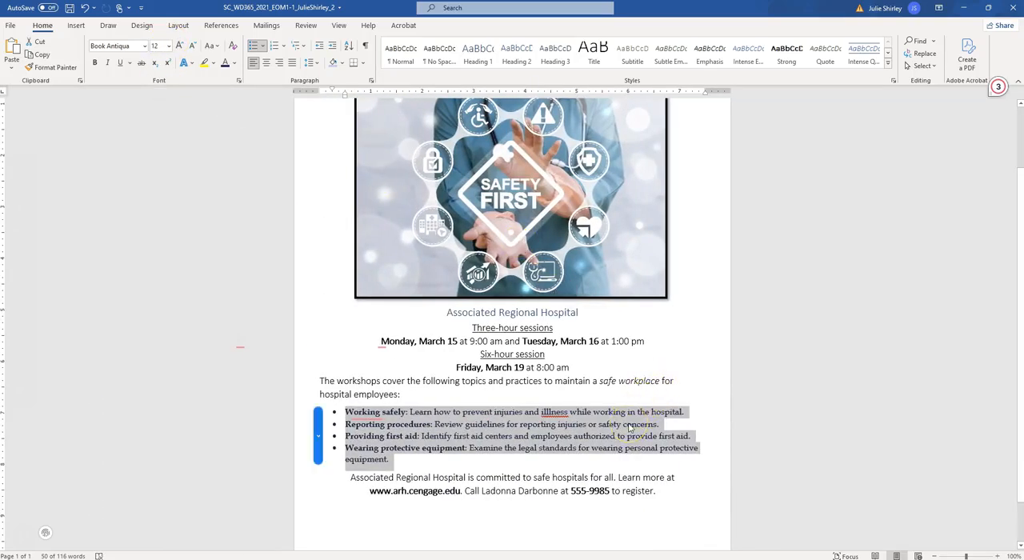
Step: Check project step 8 in the instructions document, and shade the flyer's signature-line paragraph in Dark Purple, Text 2, Lighter 80%
left_click(321, 527)
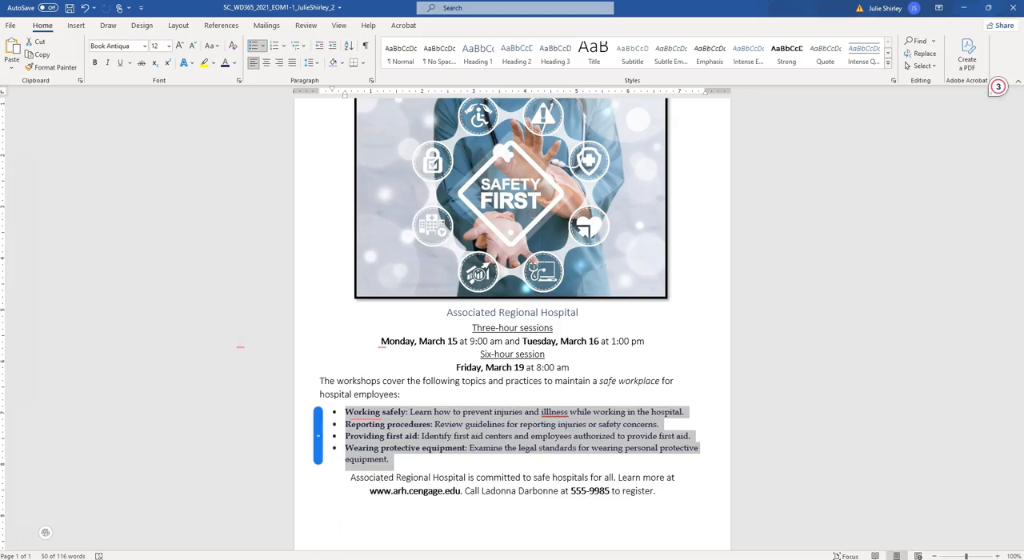
left_click(266, 532)
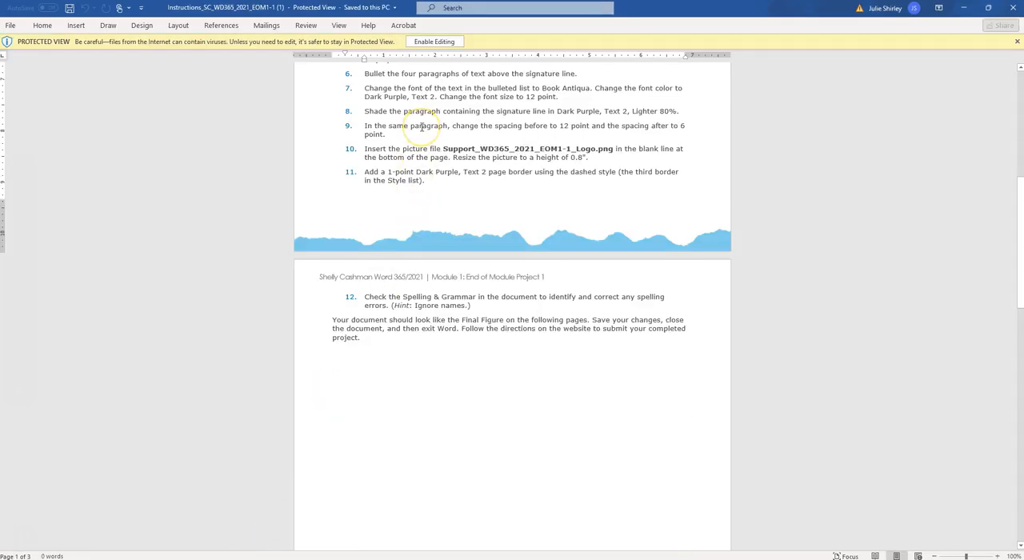
scroll(421, 127, "down", 1)
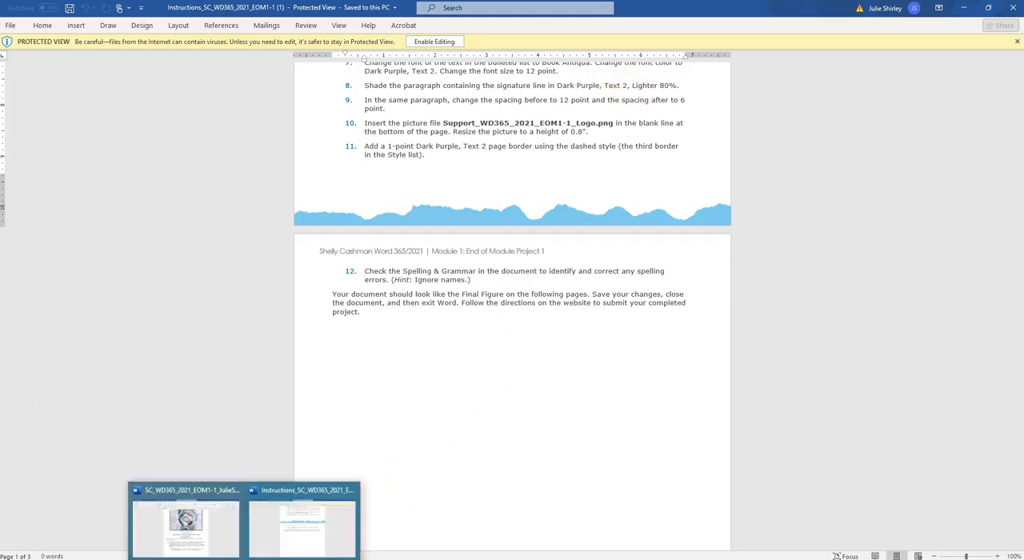
left_click(230, 524)
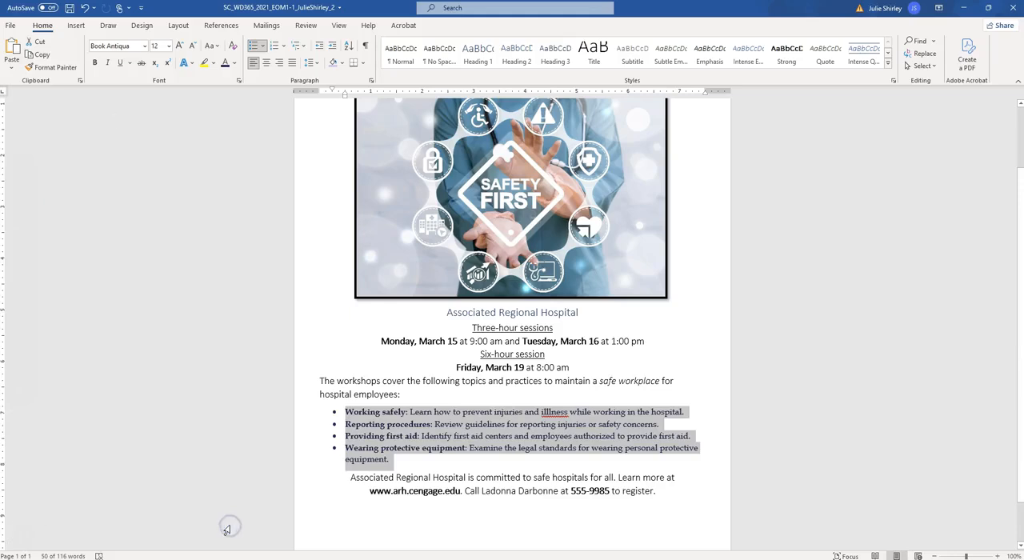
left_click(366, 478)
left_click_drag(350, 478, 698, 499)
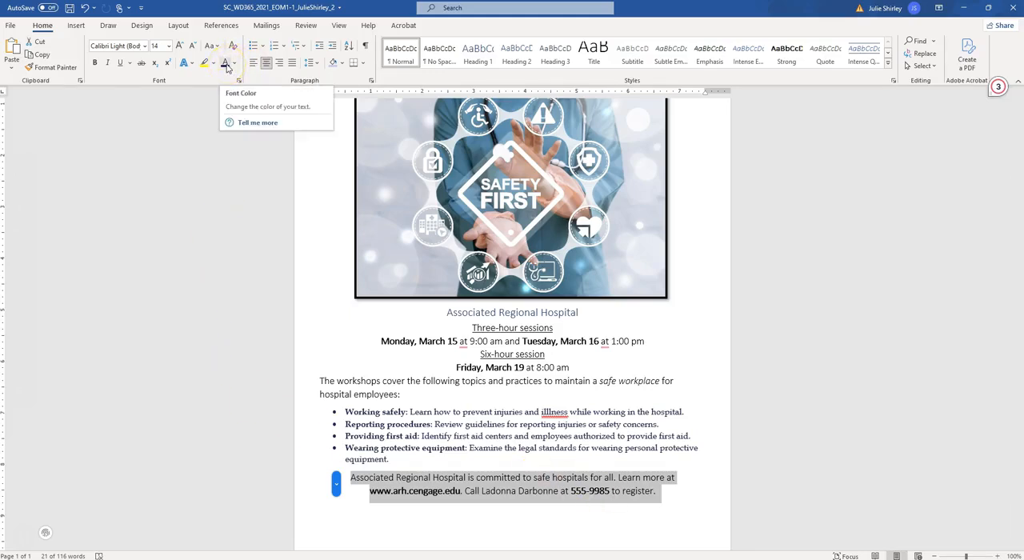
left_click(341, 63)
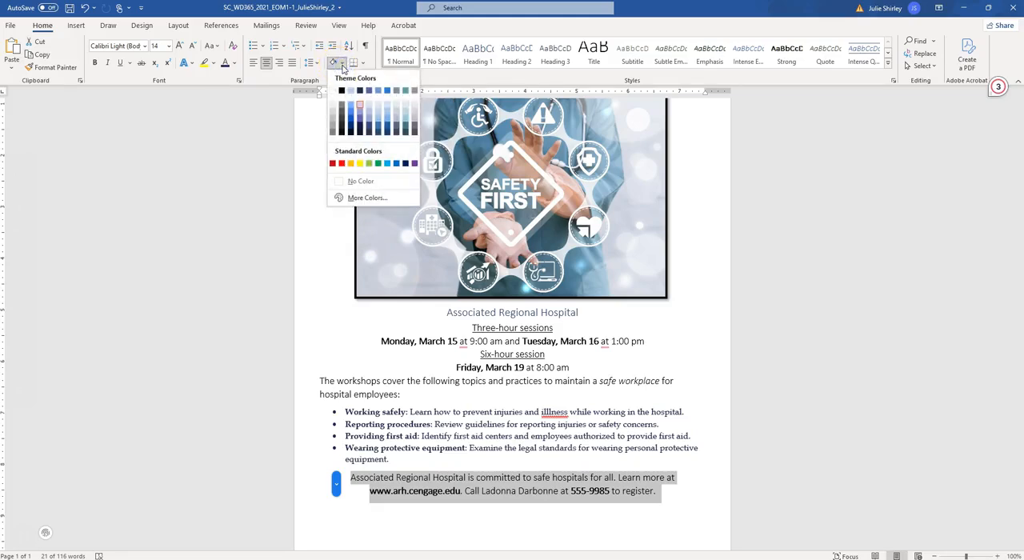
left_click(360, 110)
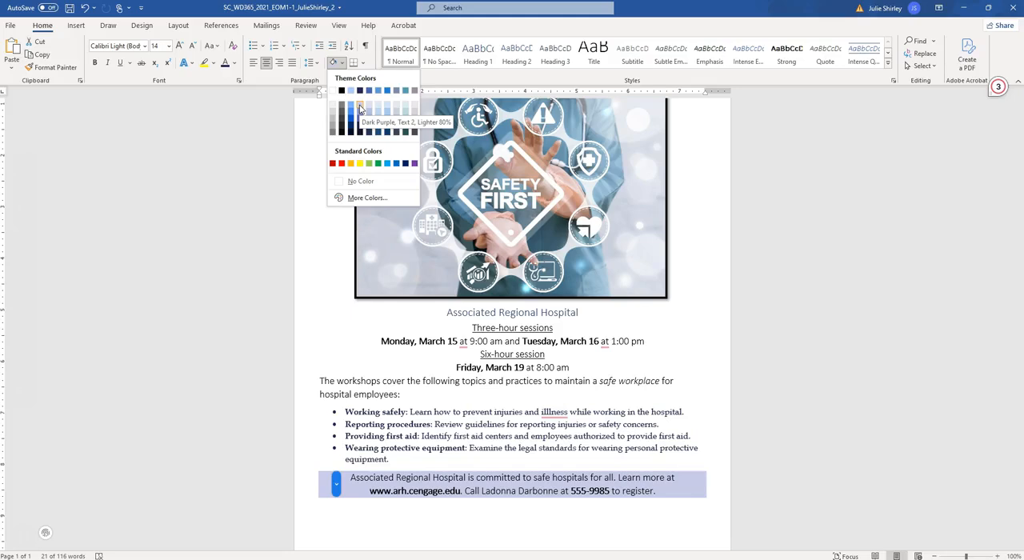
left_click(360, 108)
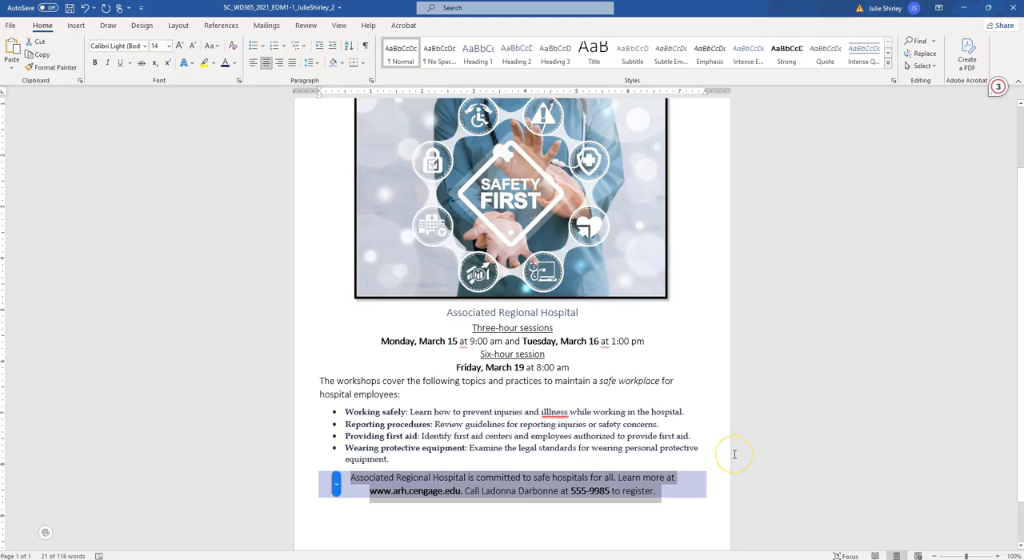
left_click(720, 425)
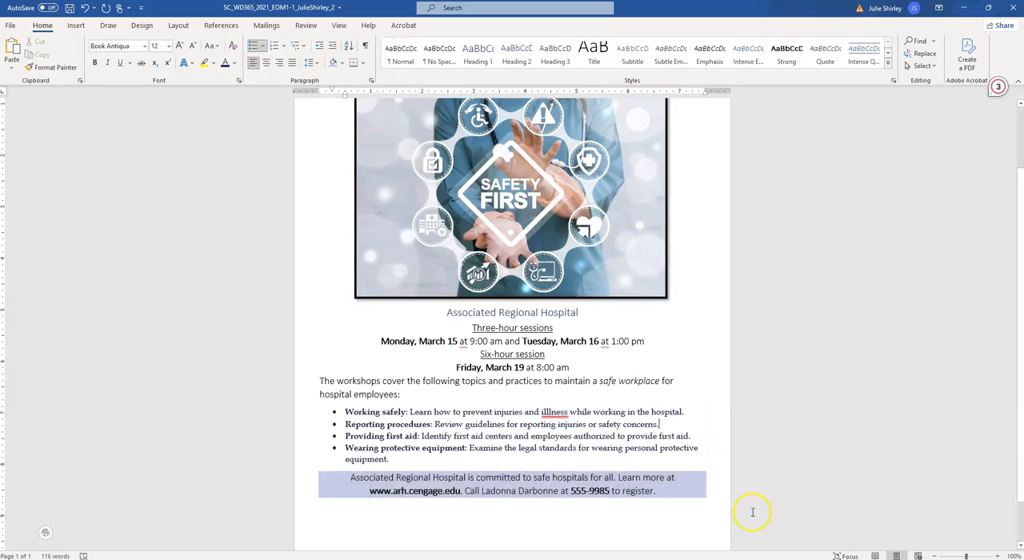
Step: Save the changes made to the flyer
scroll(753, 512, "down", 1)
left_click(70, 8)
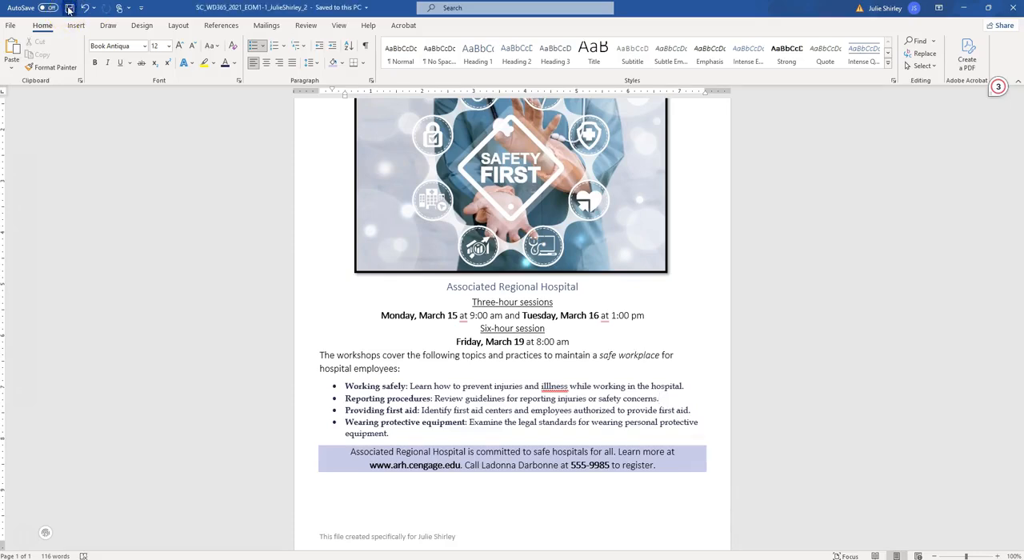
left_click(94, 116)
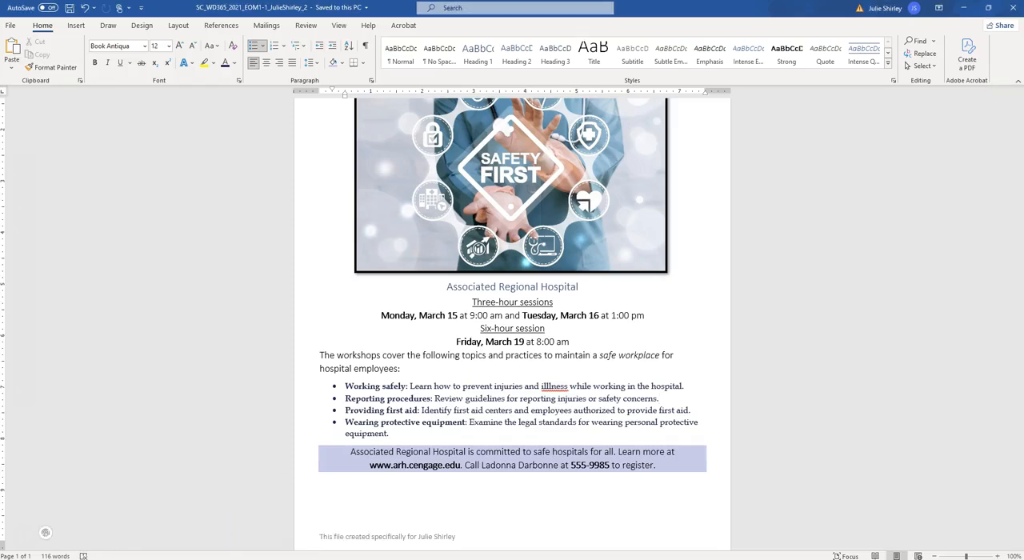
Step: Check project step 9 in the instructions document, and set the flyer's signature-line paragraph spacing to 12 pt before and 6 pt after
left_click(287, 526)
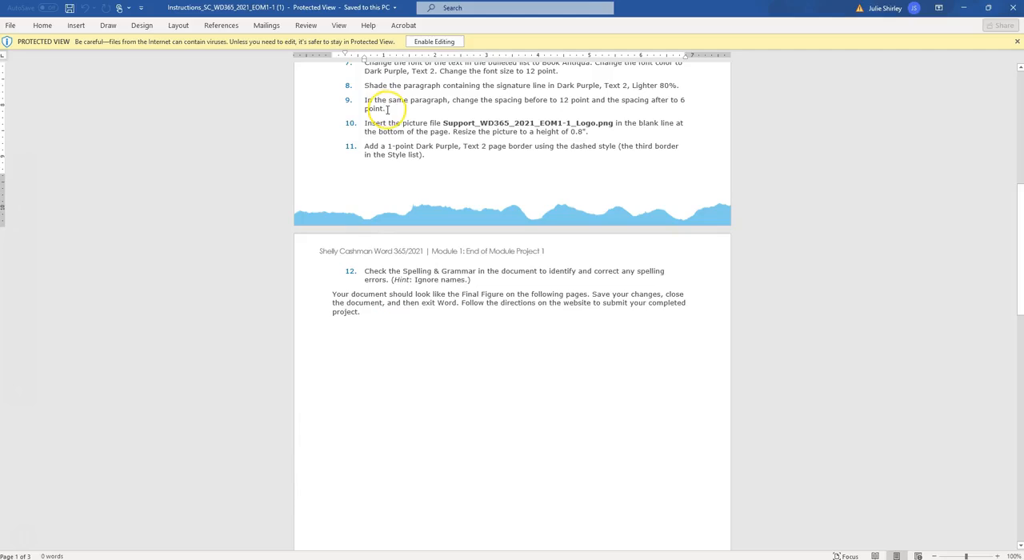
scroll(388, 110, "down", 1)
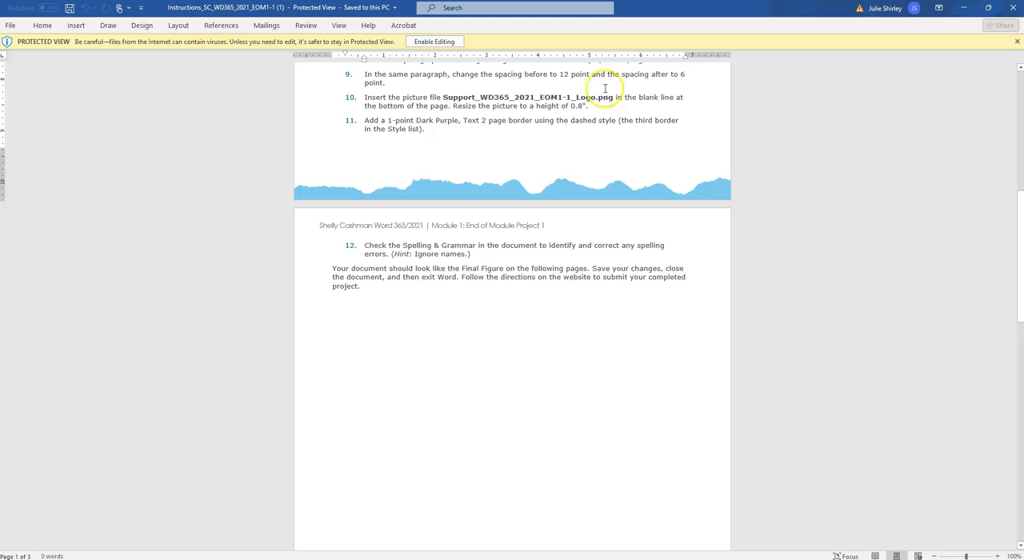
mouse_move(244, 559)
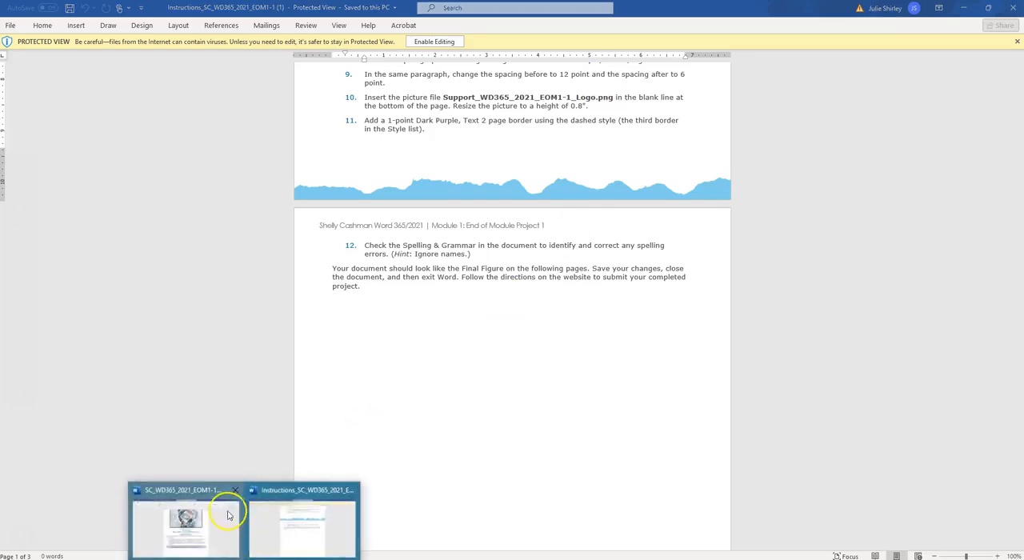
left_click(228, 518)
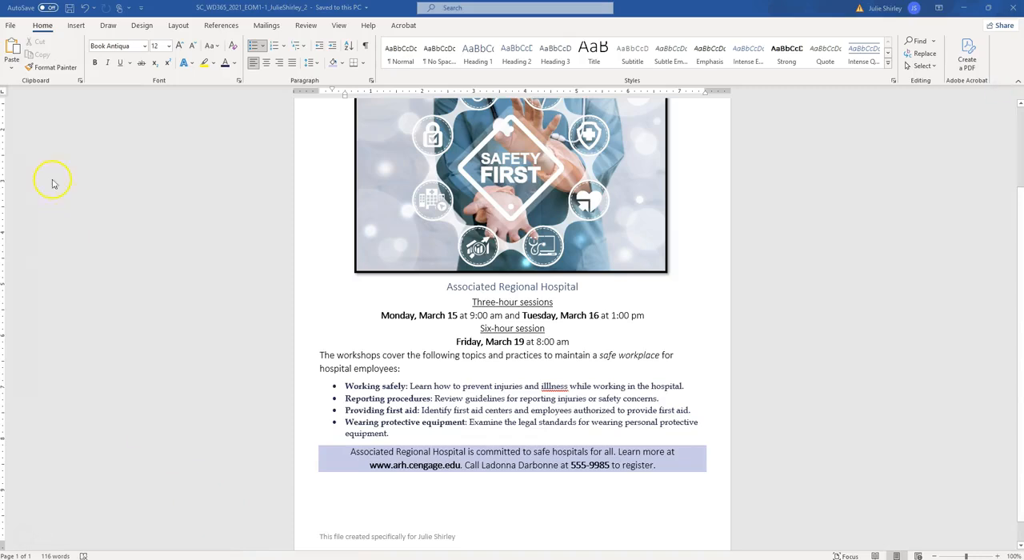
left_click(351, 454)
left_click(352, 454)
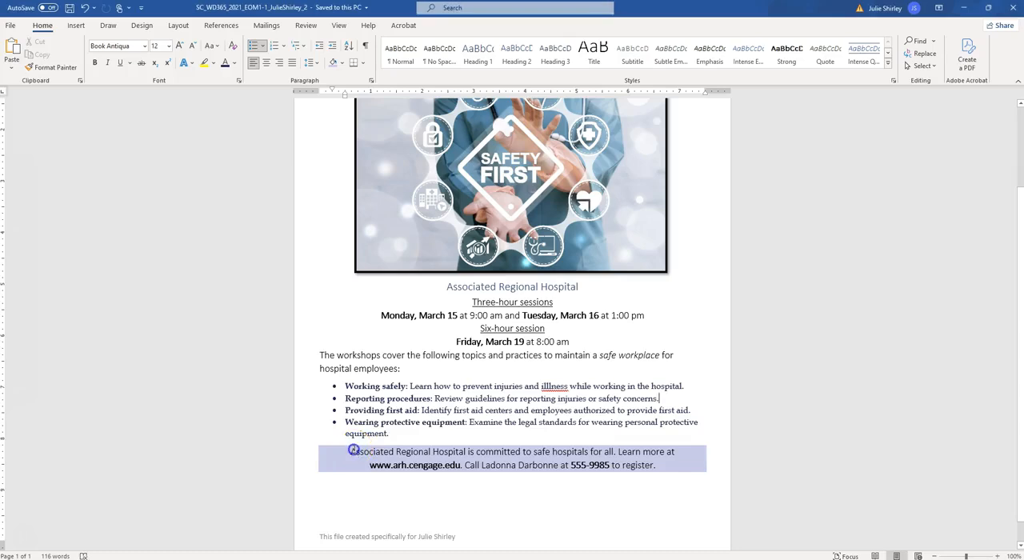
left_click_drag(352, 453, 657, 465)
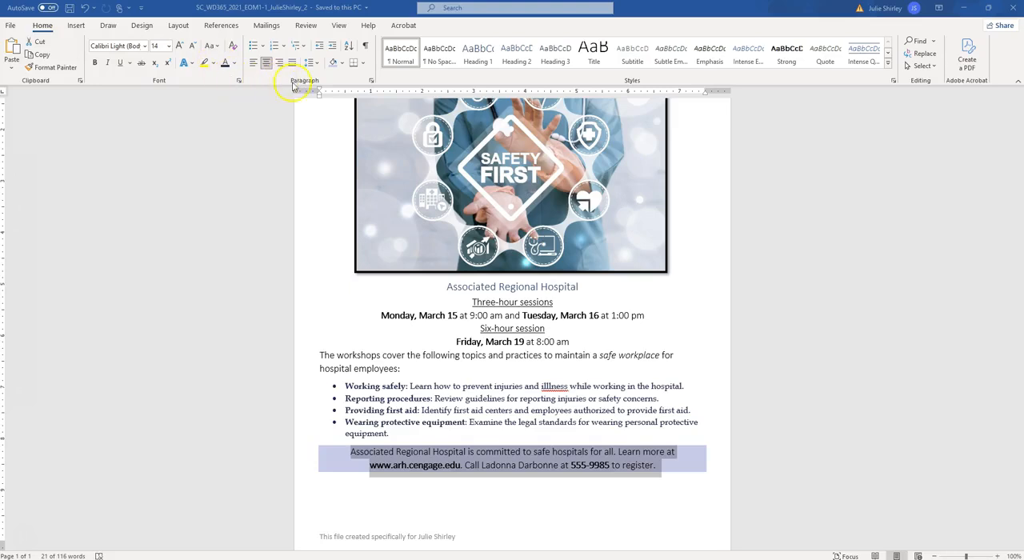
left_click(371, 81)
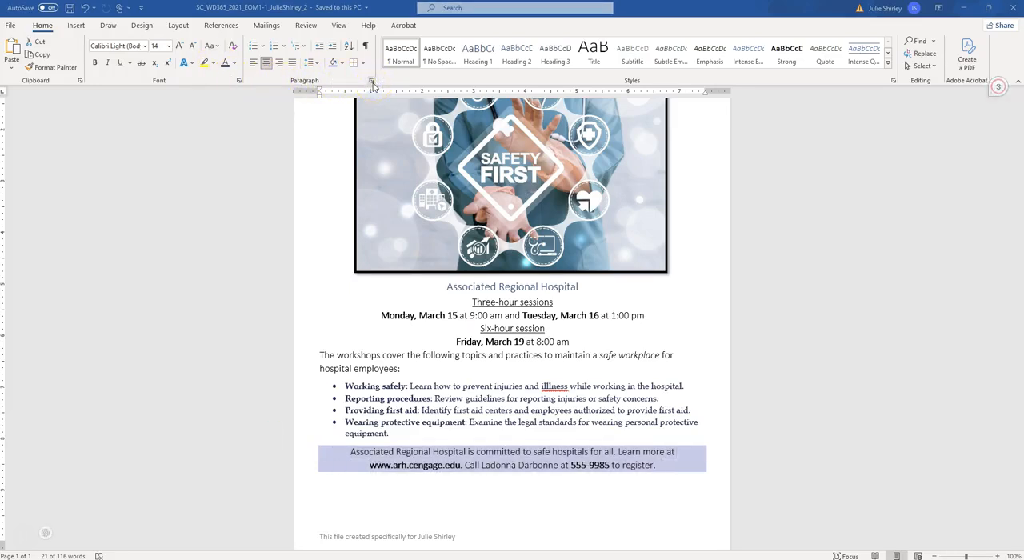
left_click(374, 89)
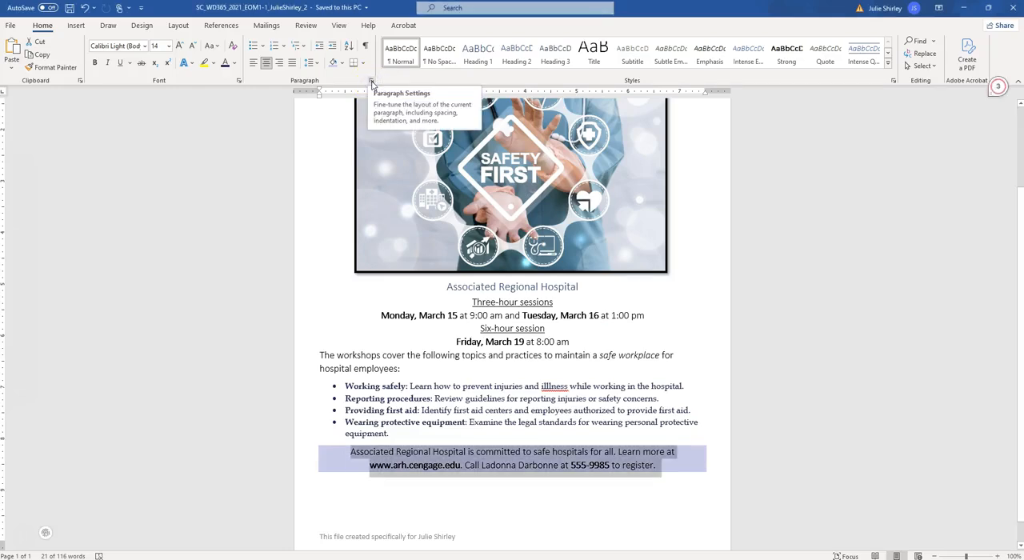
left_click(372, 84)
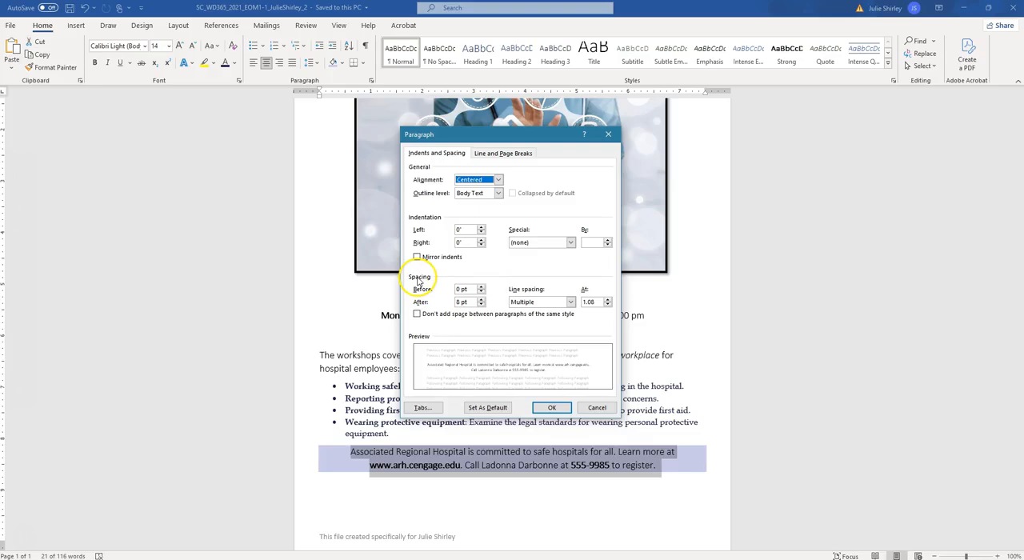
left_click(481, 286)
left_click(481, 286)
left_click(481, 286)
left_click(481, 292)
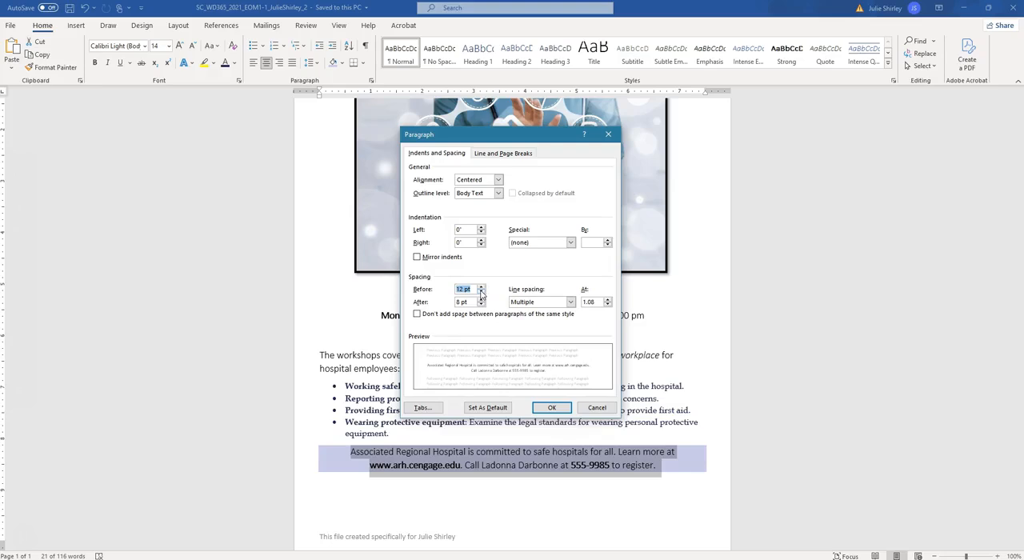
left_click(481, 304)
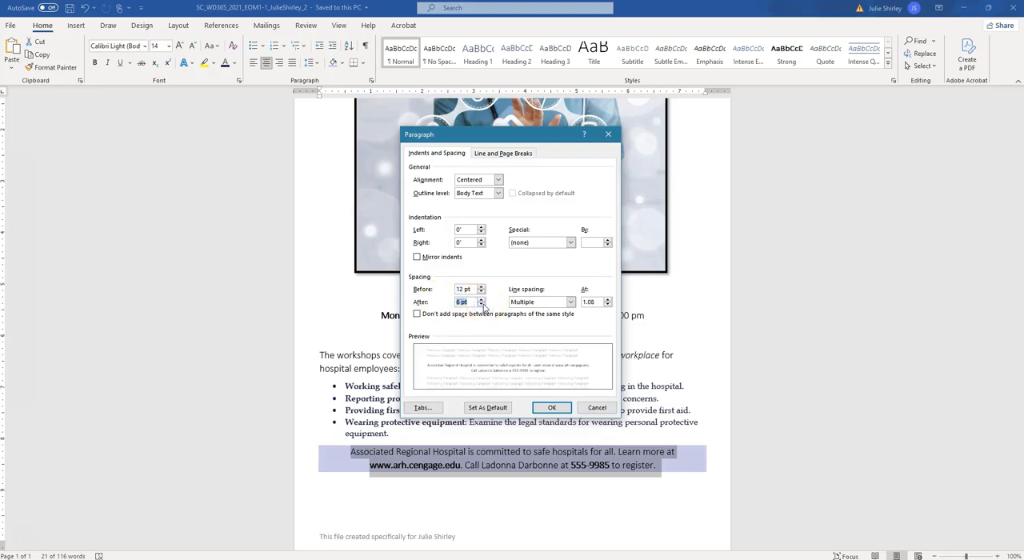
left_click(552, 408)
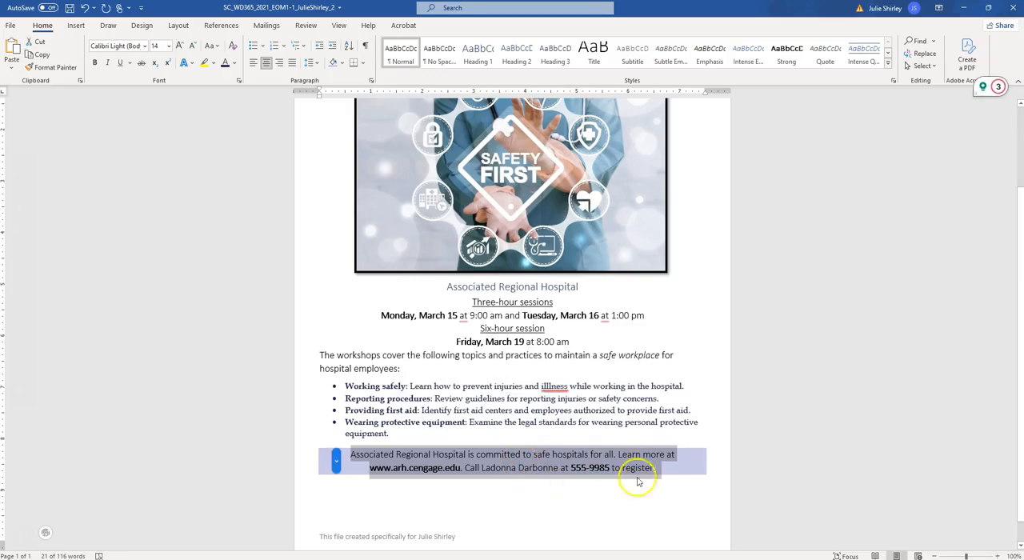
Step: Place the insertion point in the blank line below the flyer's shaded paragraph, and check project step 10 in the instructions document
left_click(686, 491)
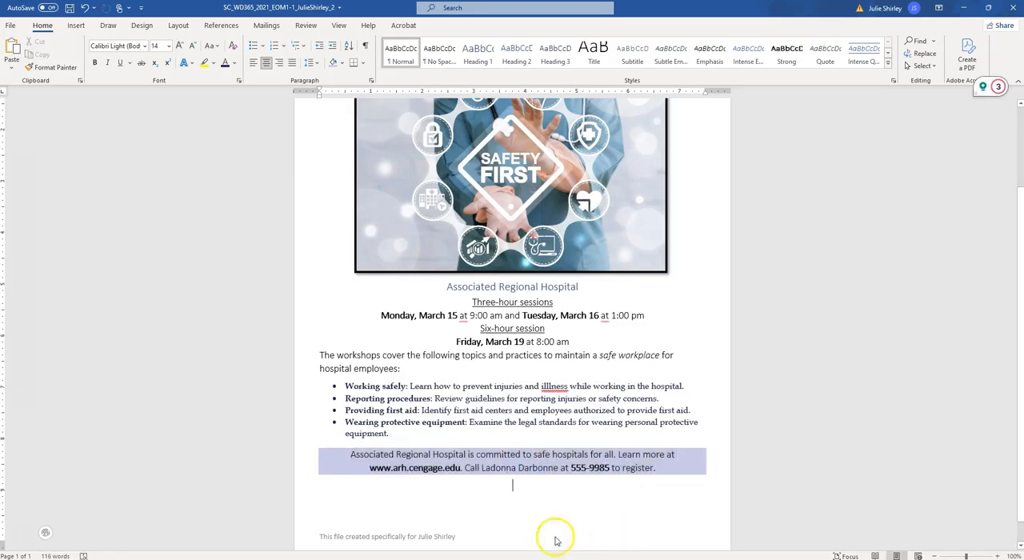
left_click(518, 488)
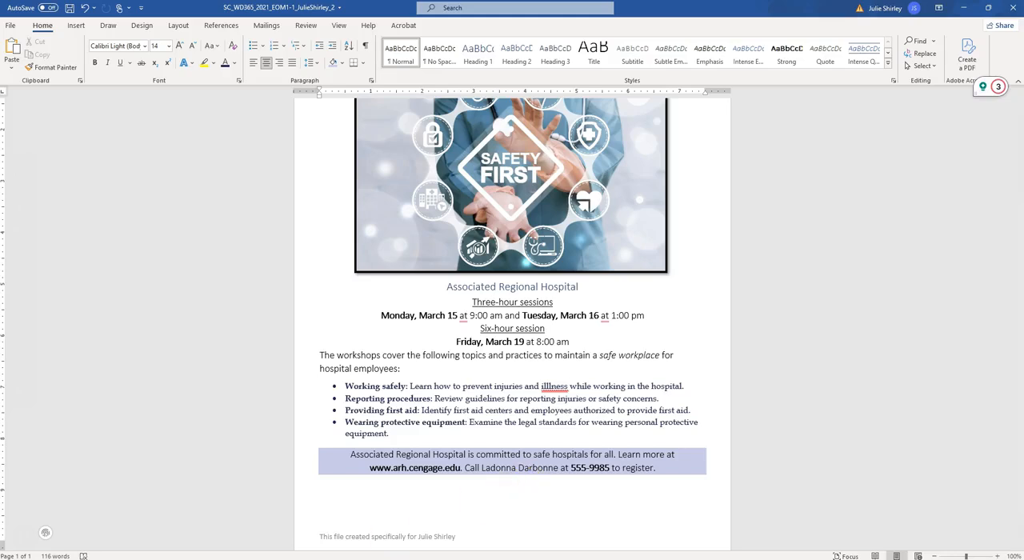
mouse_move(240, 556)
left_click(260, 535)
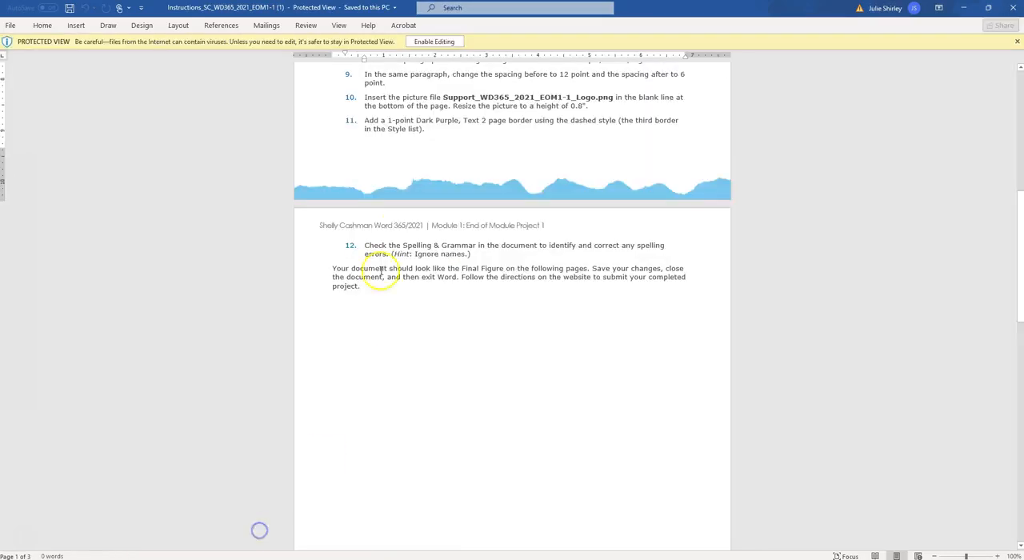
scroll(374, 105, "down", 1)
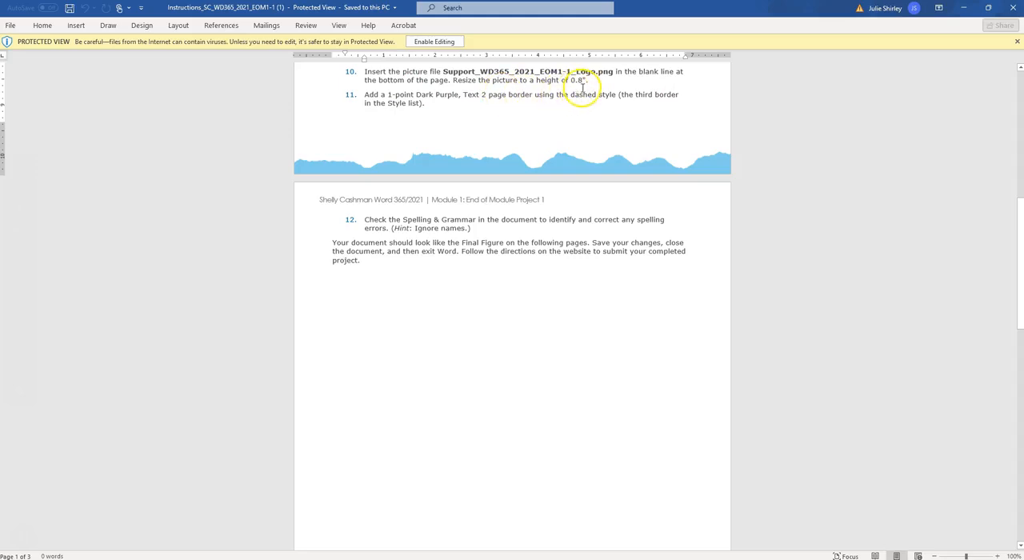
mouse_move(248, 554)
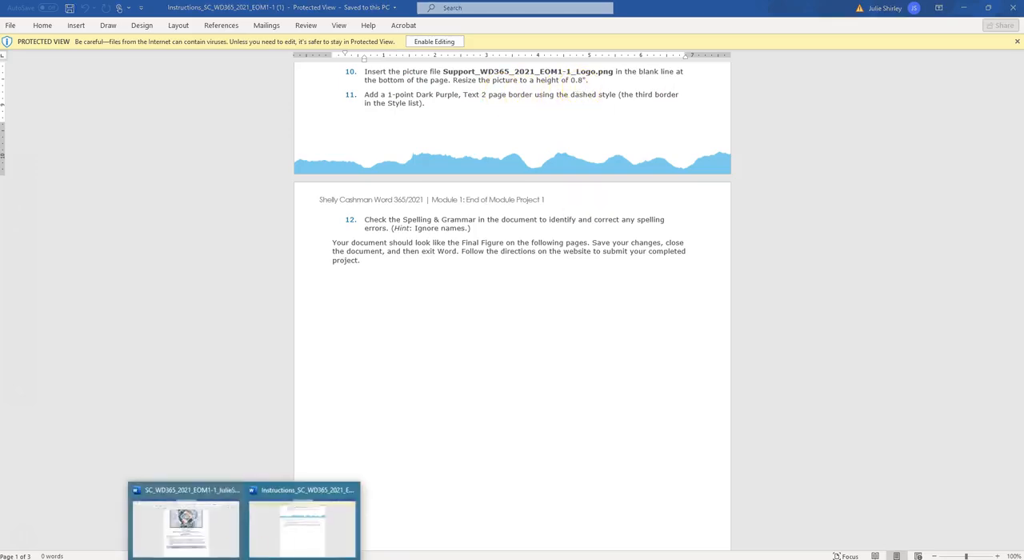
left_click(227, 527)
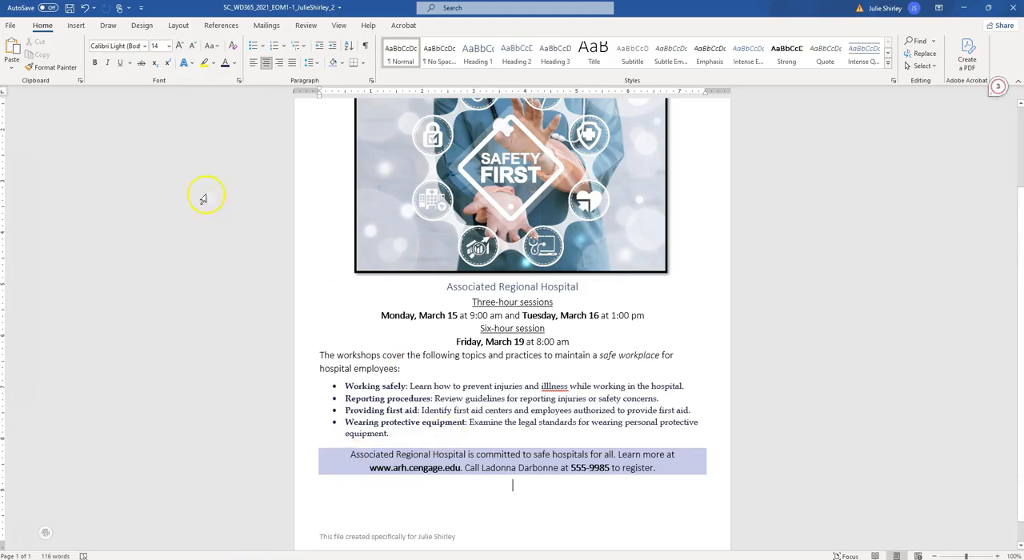
Step: Insert the picture Support_WD365_2021_EOM1-1_Logo from the Downloads folder in the blank line at the end of the flyer
left_click(76, 26)
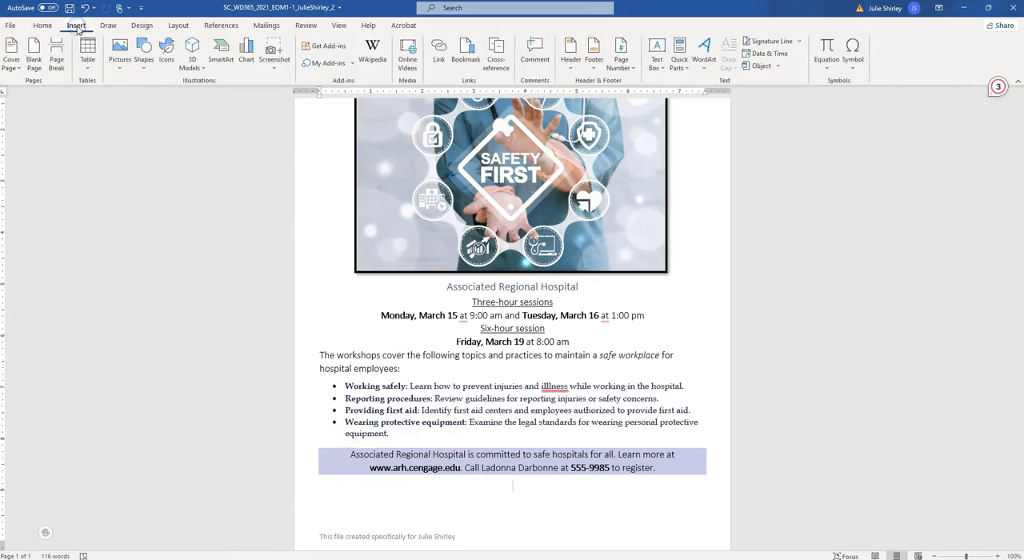
left_click(119, 72)
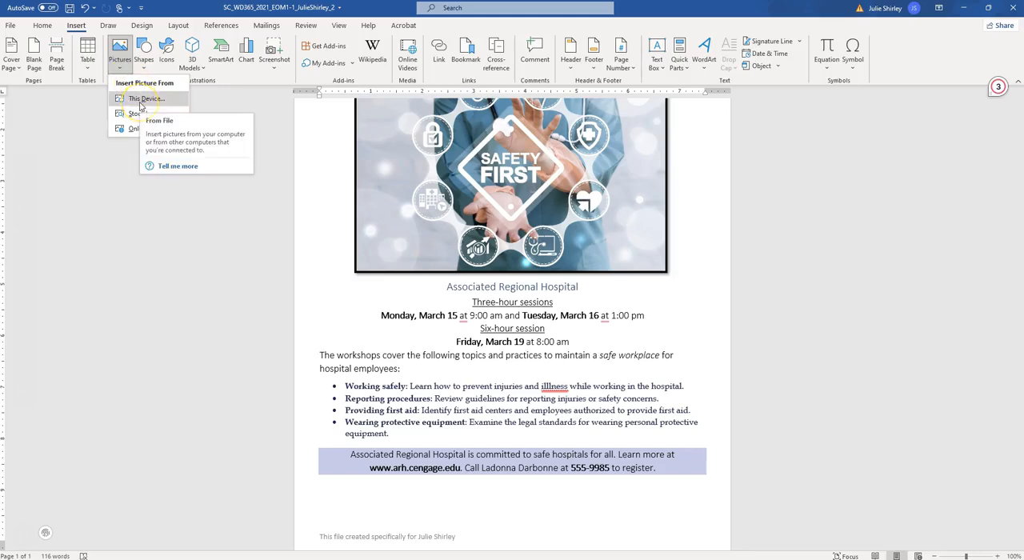
left_click(140, 102)
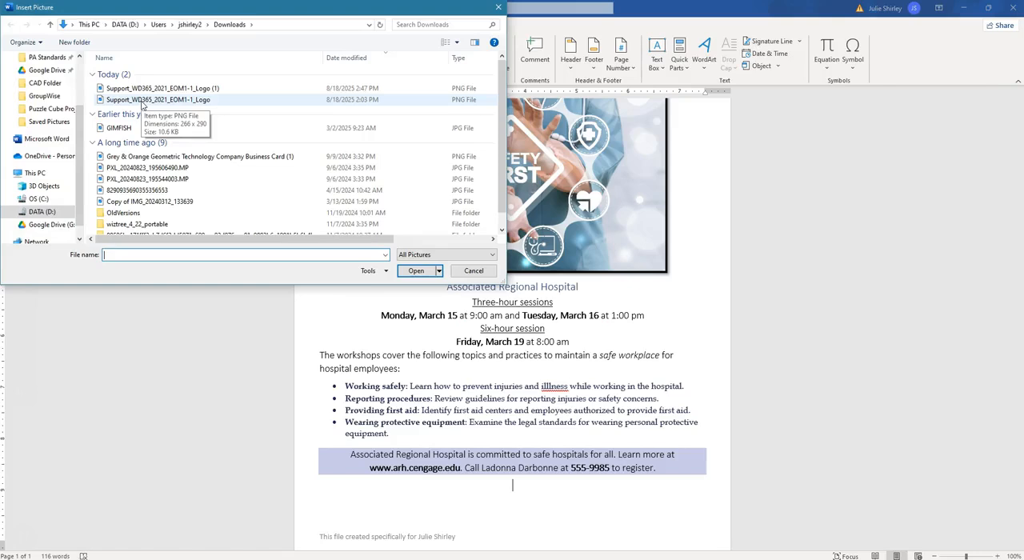
scroll(56, 104, "up", 2)
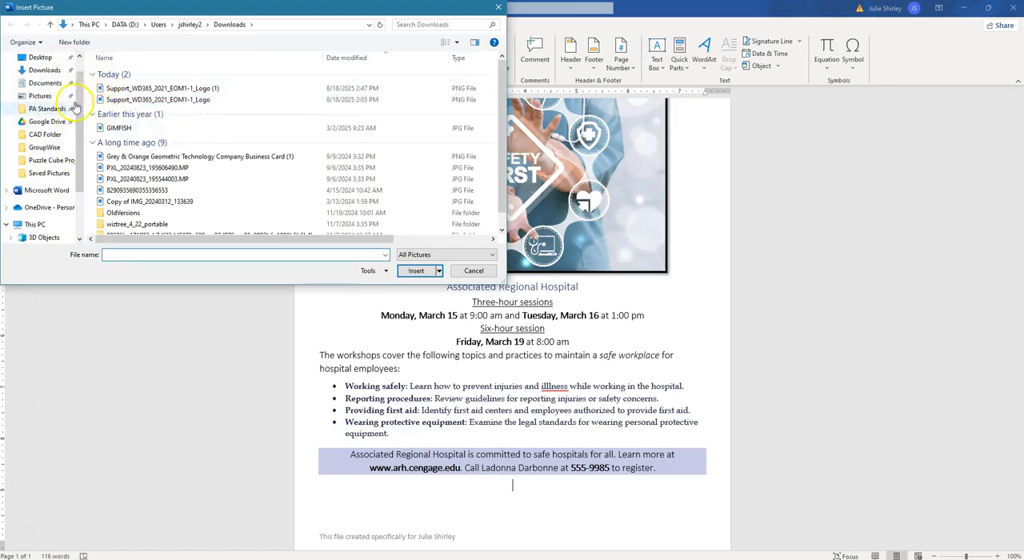
left_click(45, 71)
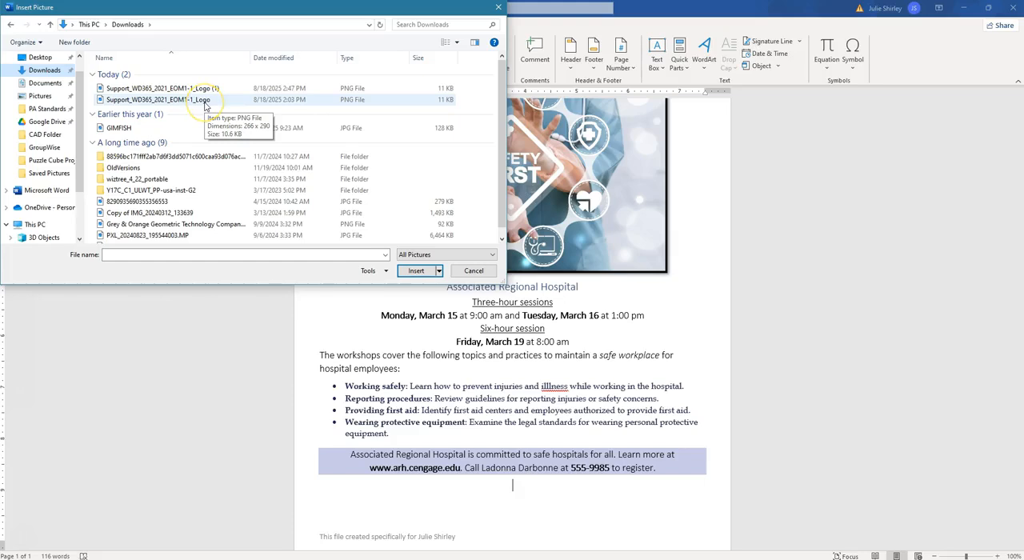
left_click(204, 104)
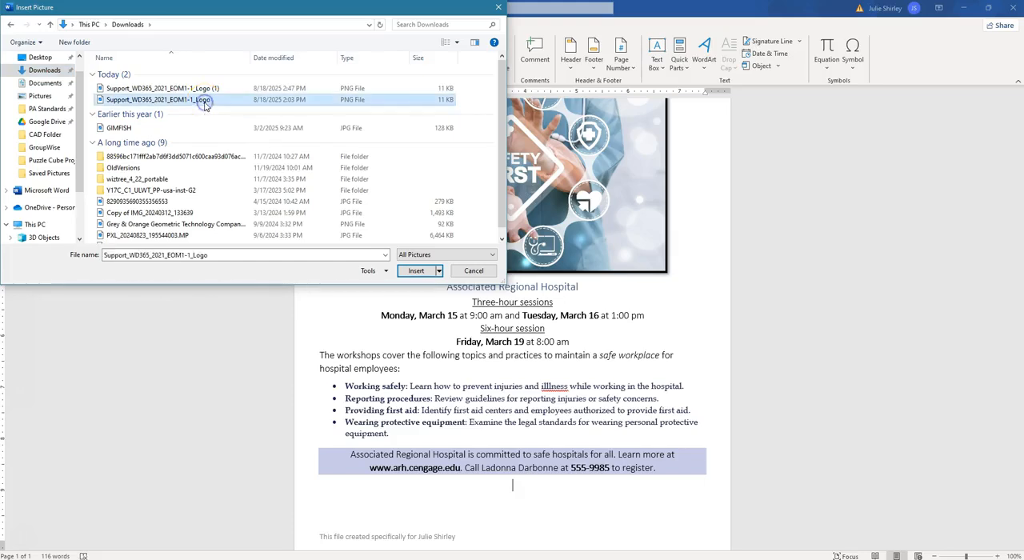
left_click(416, 271)
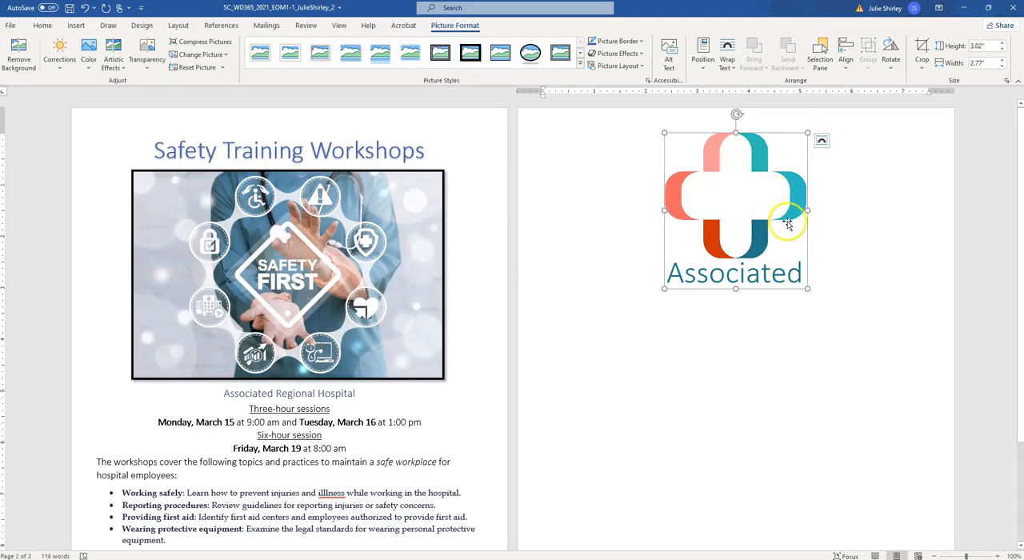
Step: Resize the inserted logo to a height of 0.8" and save the flyer
right_click(740, 203)
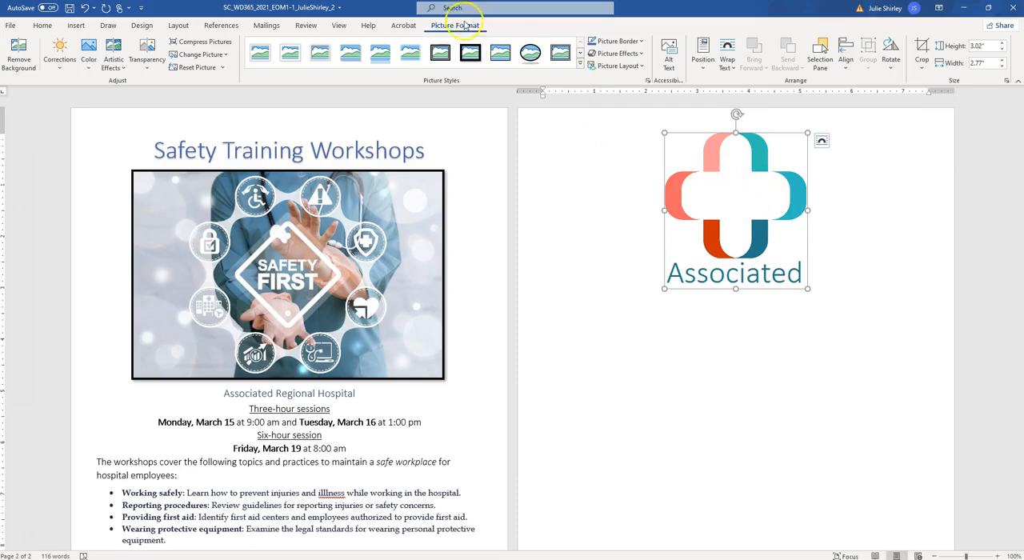
left_click(983, 47)
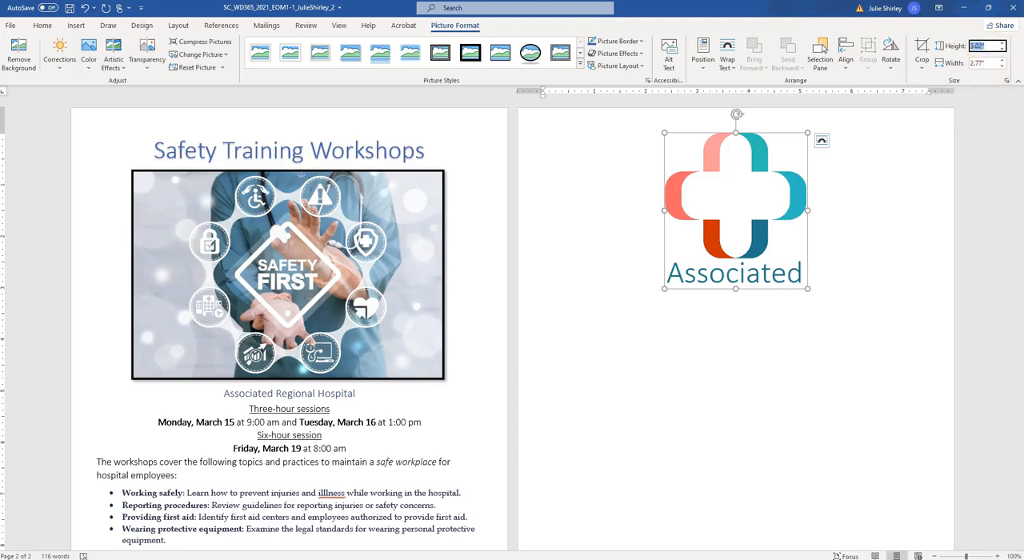
type(".8")
key("Tab")
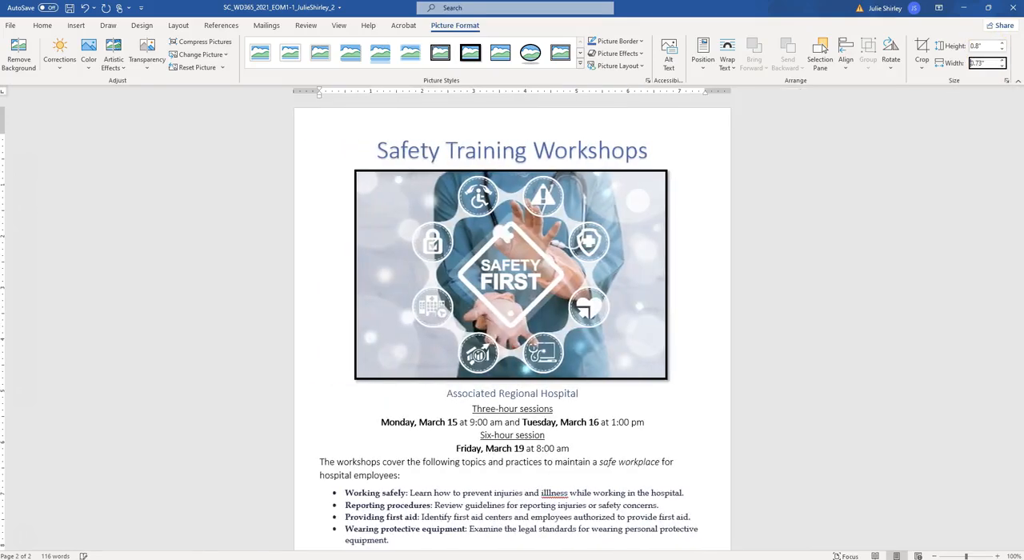
scroll(624, 240, "down", 3)
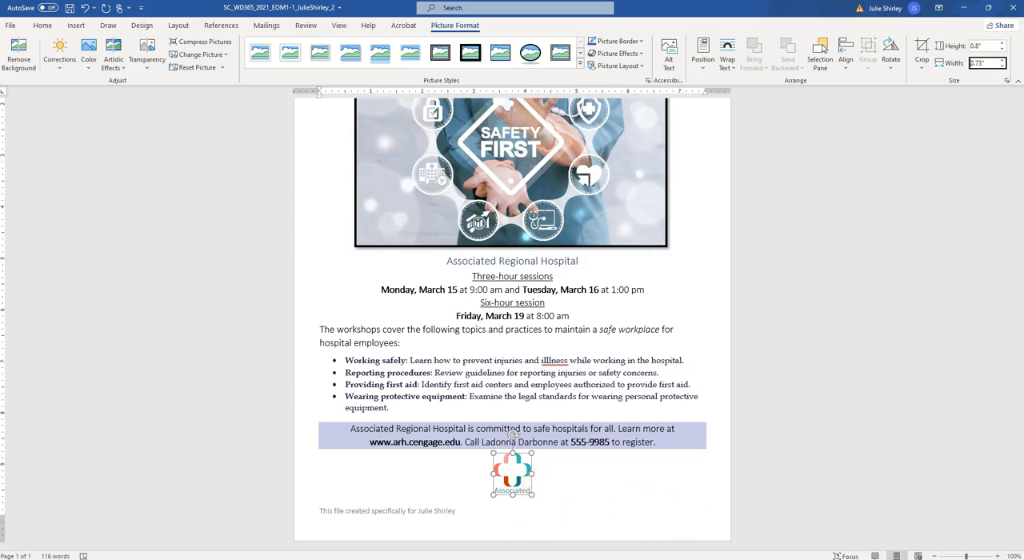
left_click(69, 9)
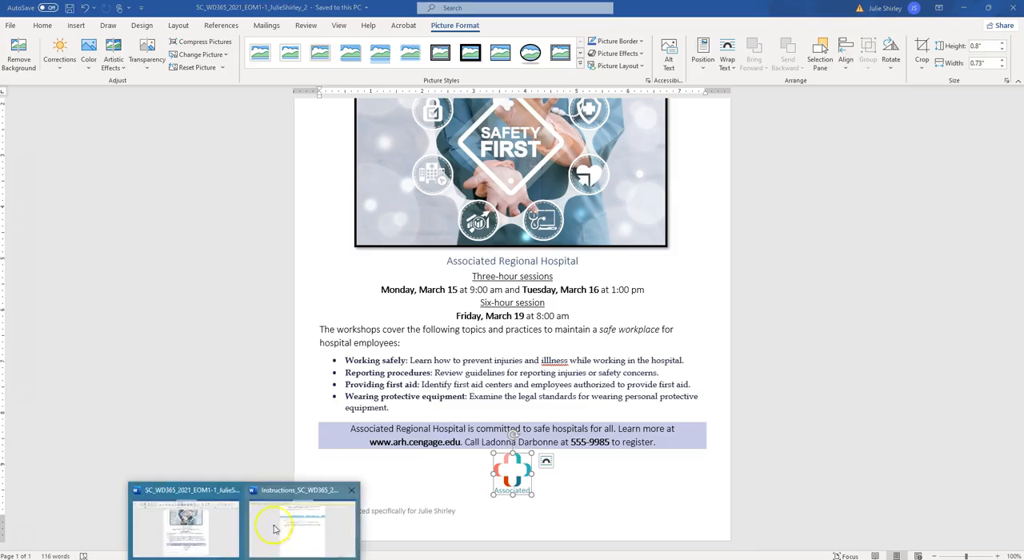
Step: Check project steps 11 and 12 in the instructions document, and return to the flyer
left_click(288, 525)
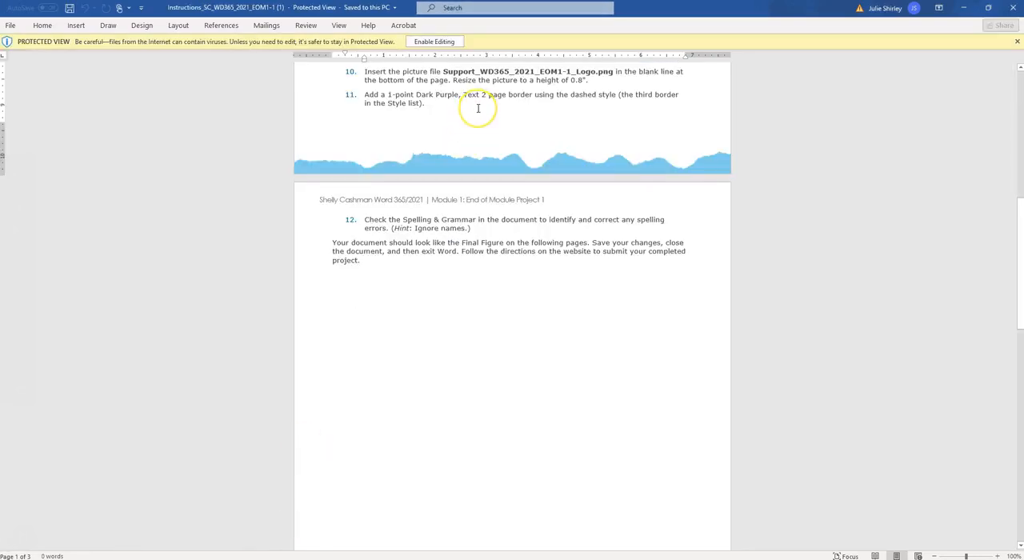
scroll(477, 107, "down", 1)
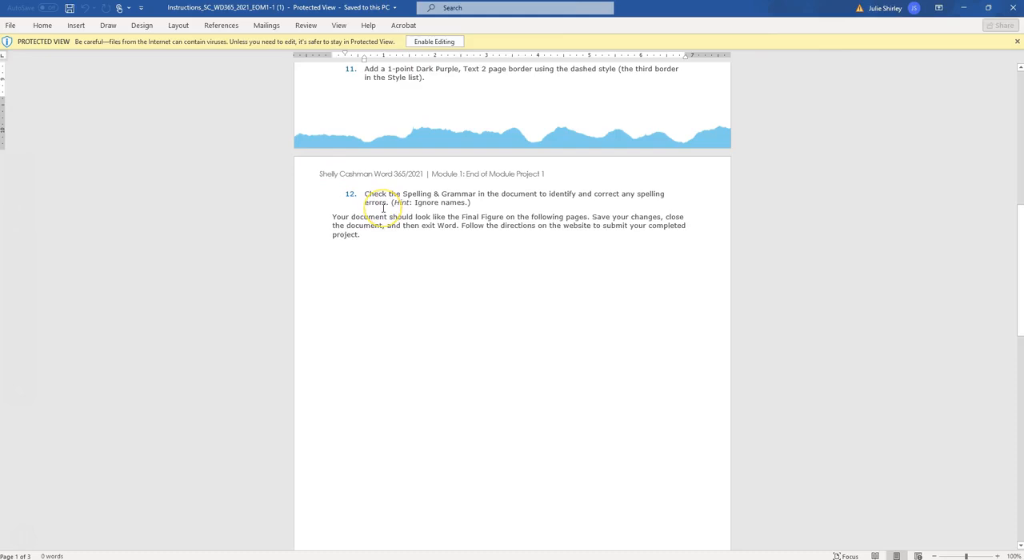
left_click(963, 8)
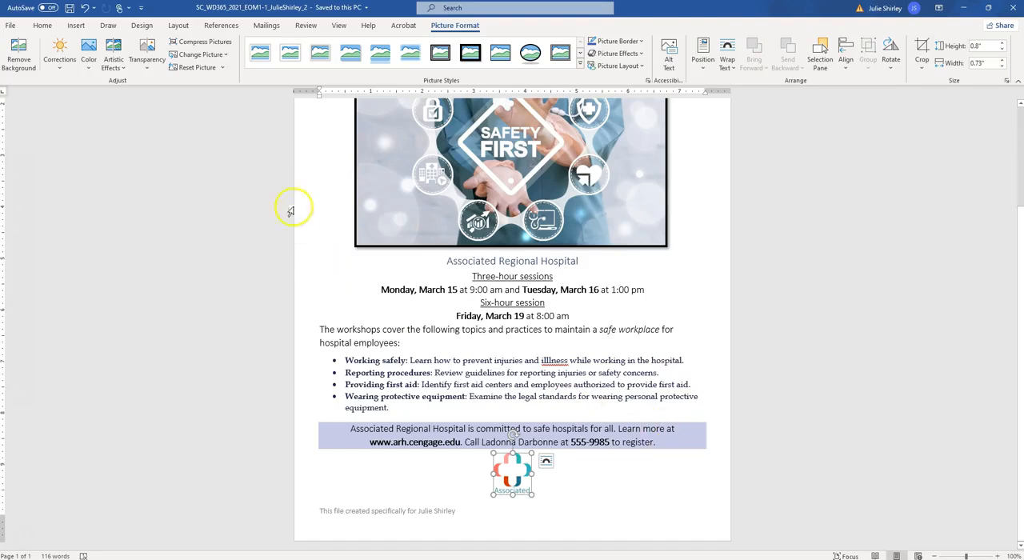
Step: Add a 1 pt box page border to the whole flyer in Dark Purple, Text 2, using the third, dashed line style
left_click(141, 25)
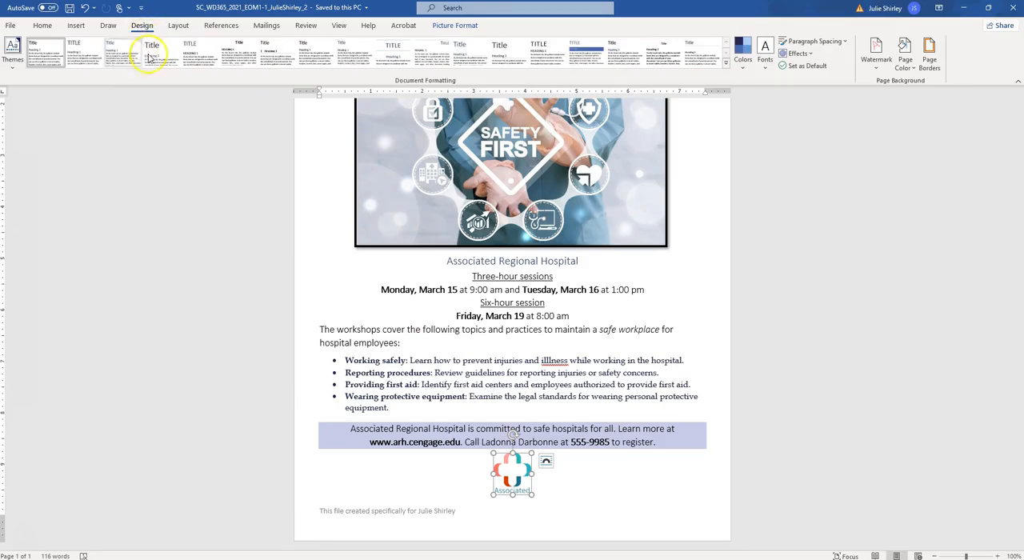
left_click(930, 49)
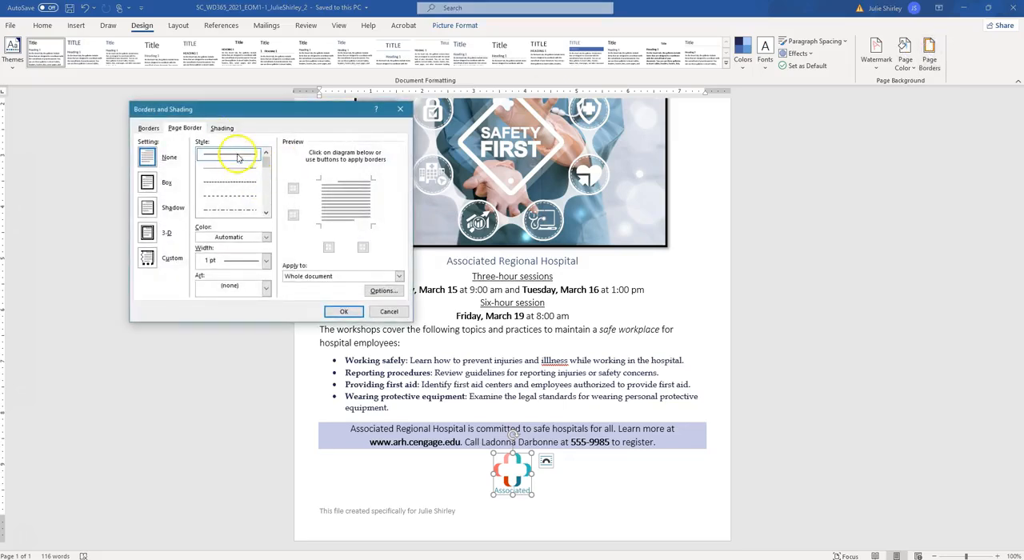
left_click(238, 184)
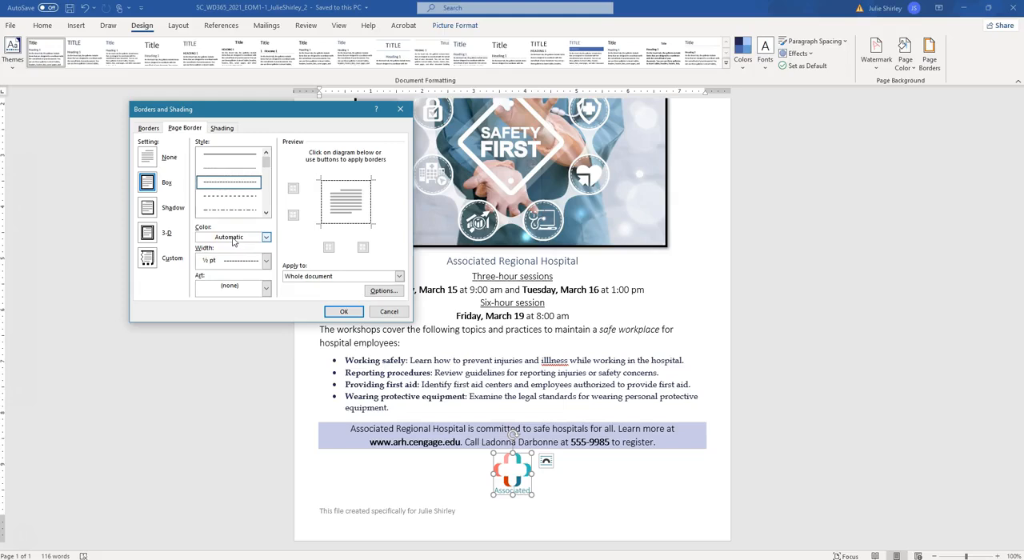
left_click(266, 237)
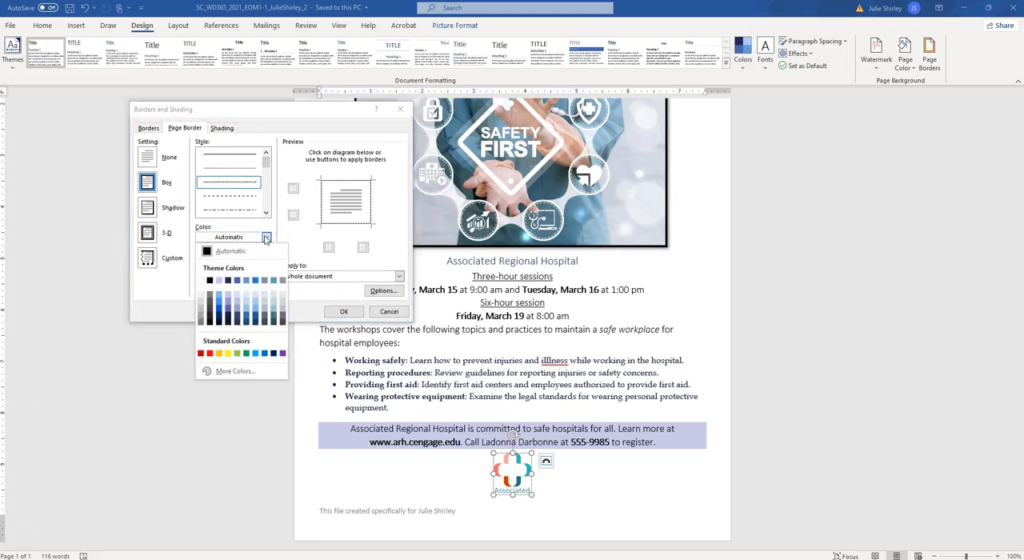
left_click(228, 280)
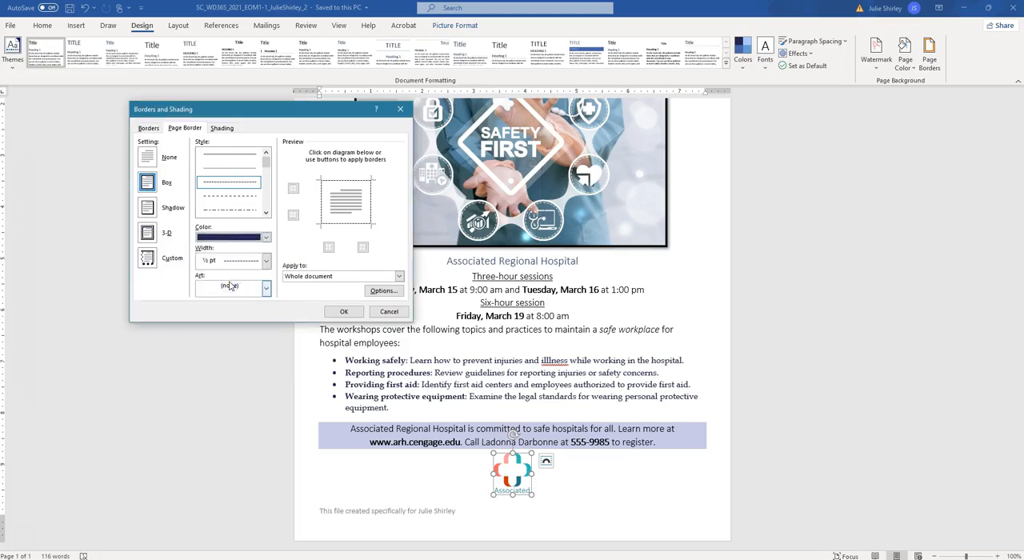
left_click(266, 261)
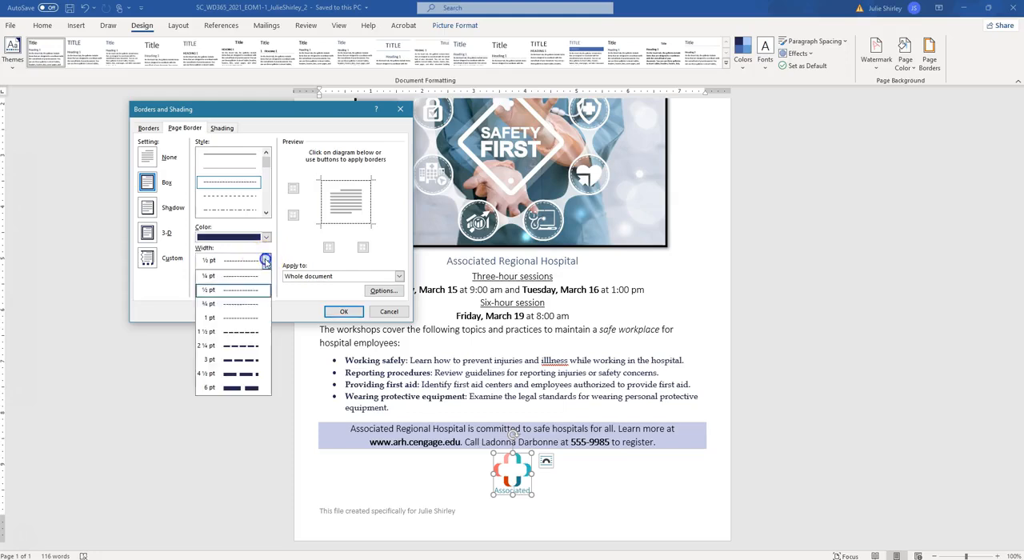
left_click(237, 317)
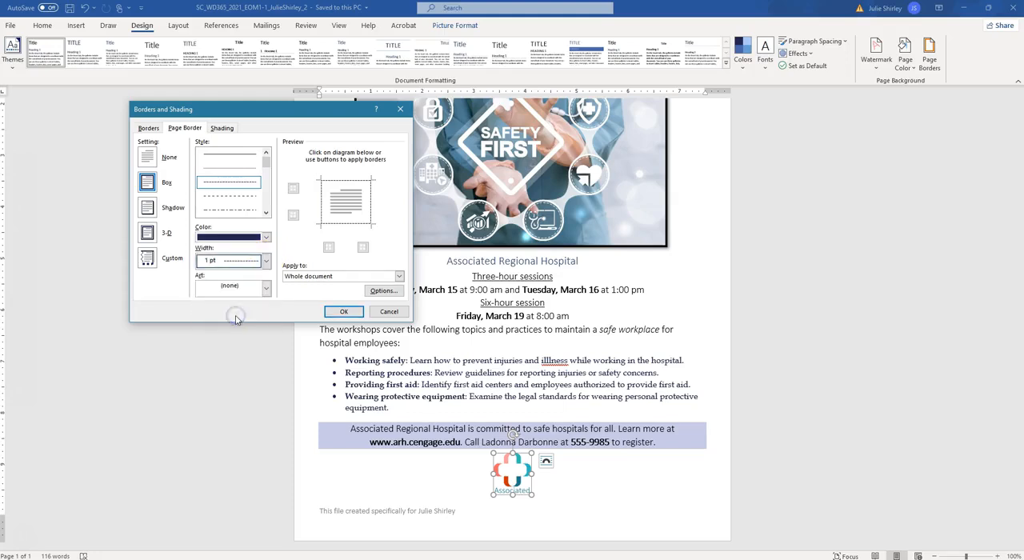
left_click(351, 312)
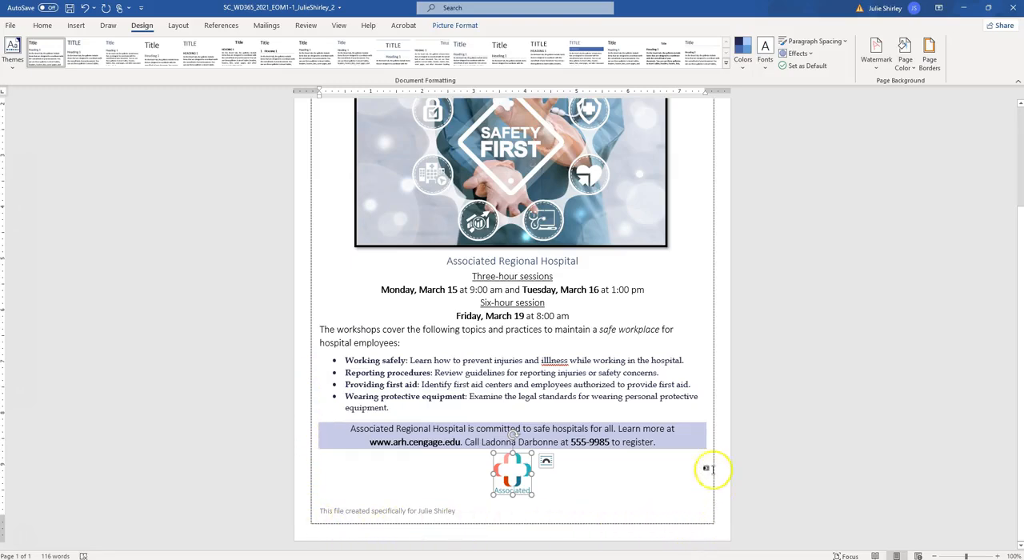
scroll(715, 312, "up", 2)
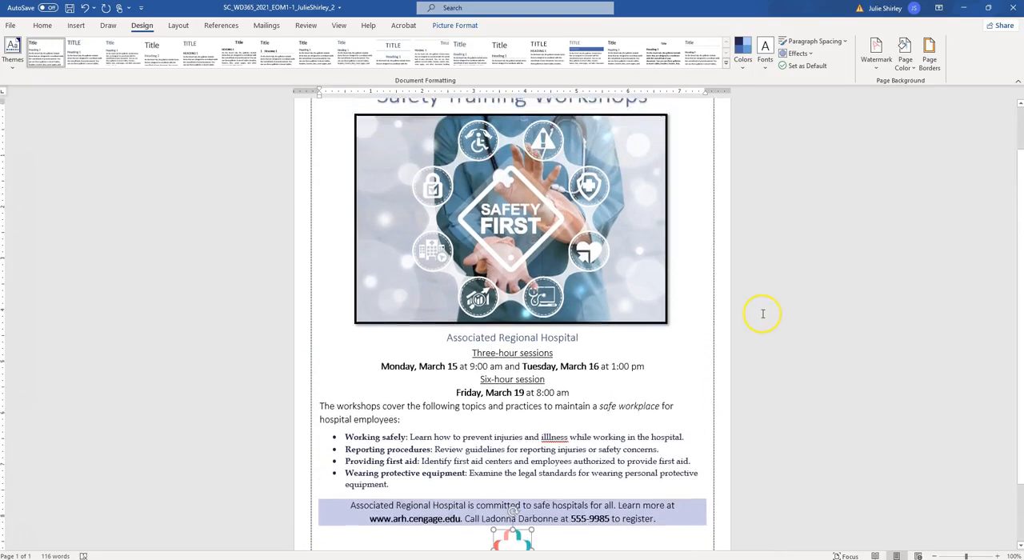
scroll(762, 314, "up", 2)
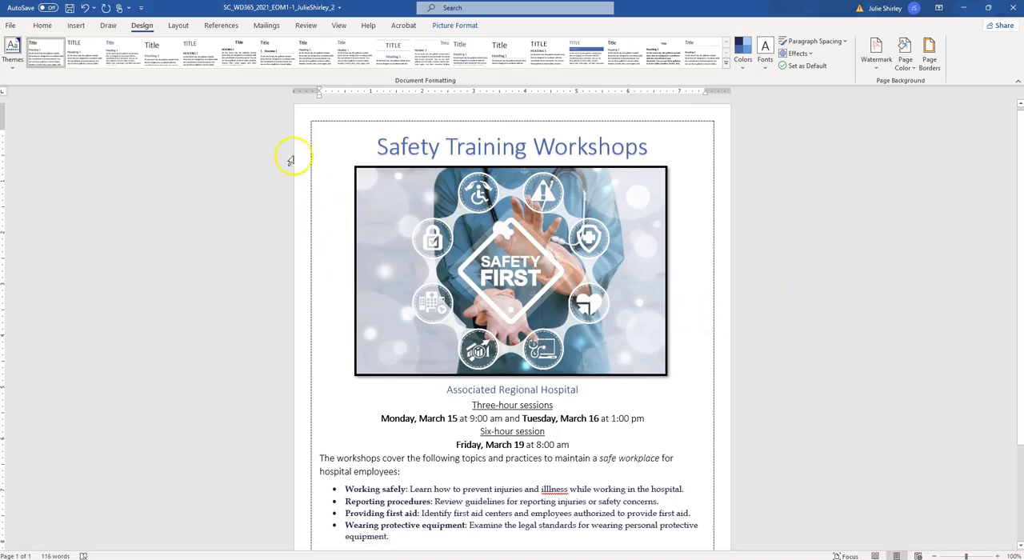
Step: Run the Spelling & Grammar check on the flyer and continue it through the rest of the document
left_click(306, 25)
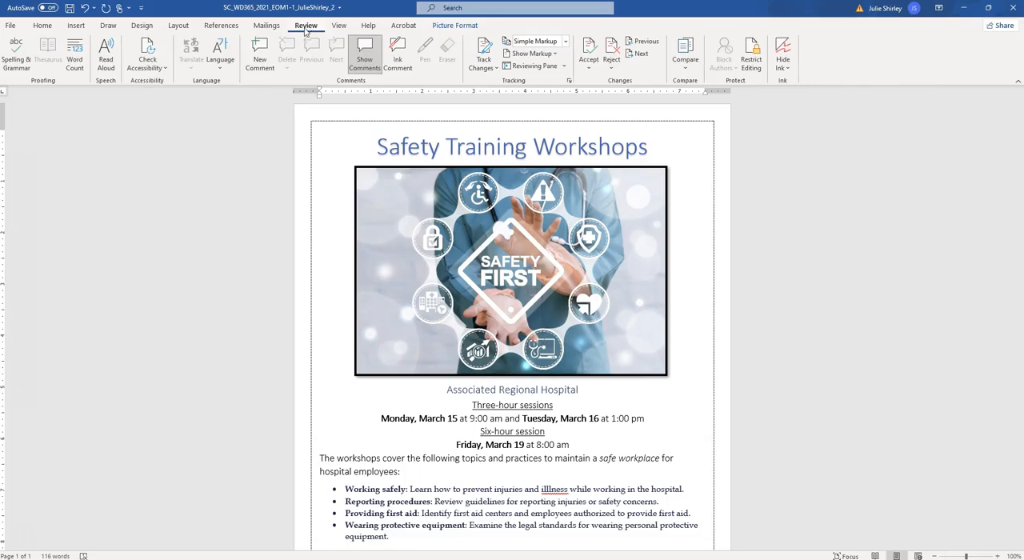
left_click(16, 49)
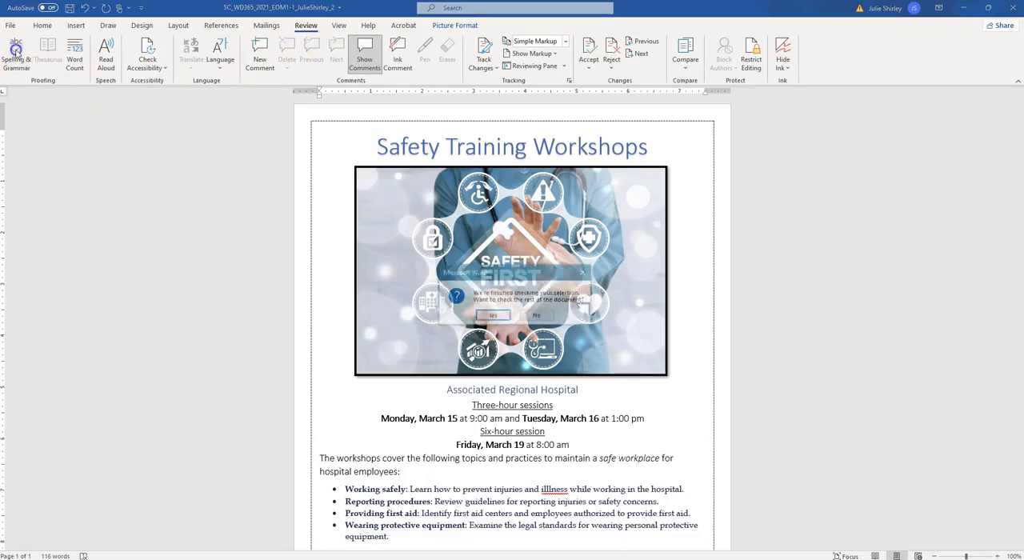
left_click(501, 316)
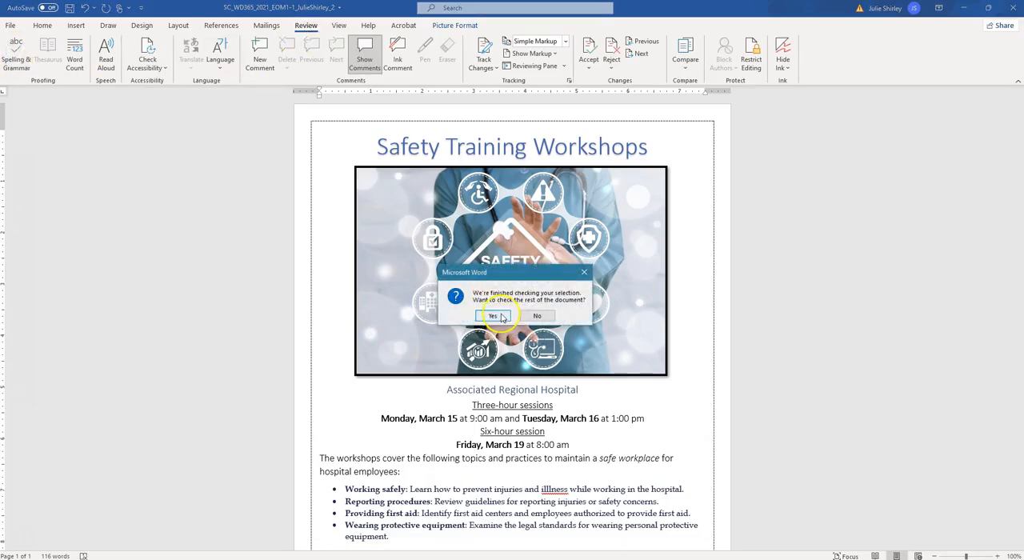